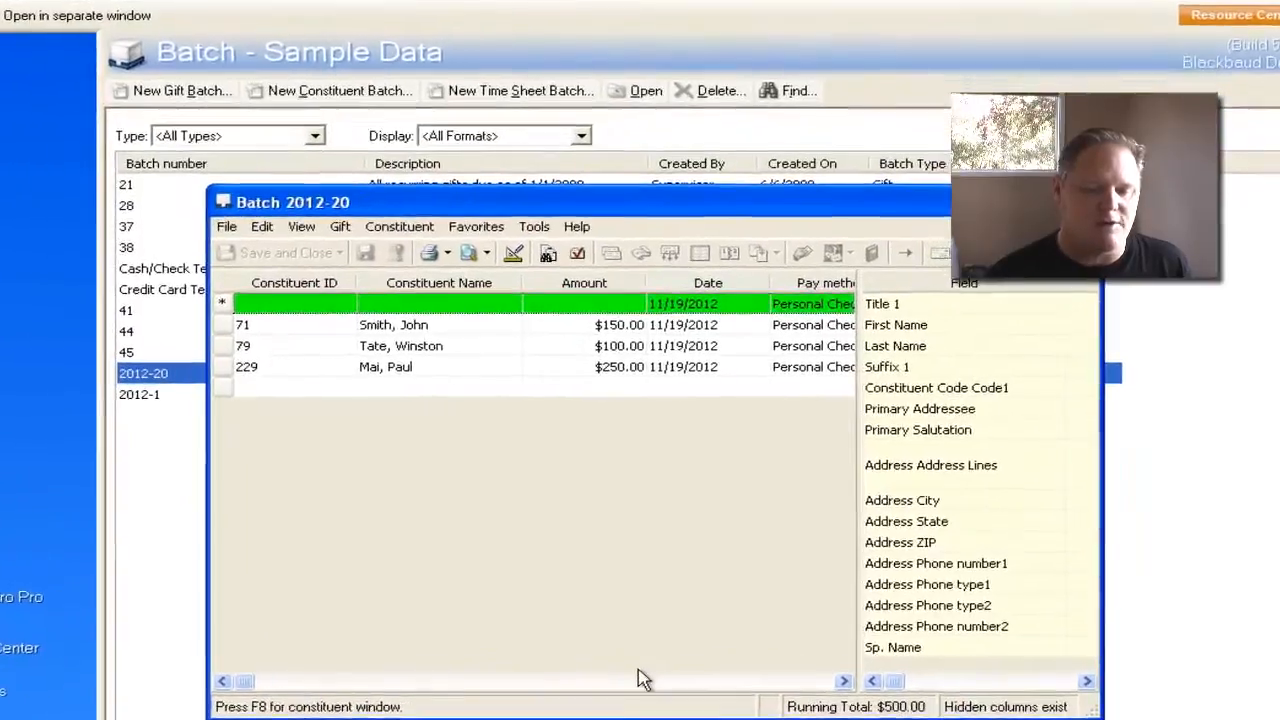
- Examine the payment, check and letter columns of the gifts in Batch 2012-20
left_click(705, 649)
left_click(597, 703)
left_click(597, 703)
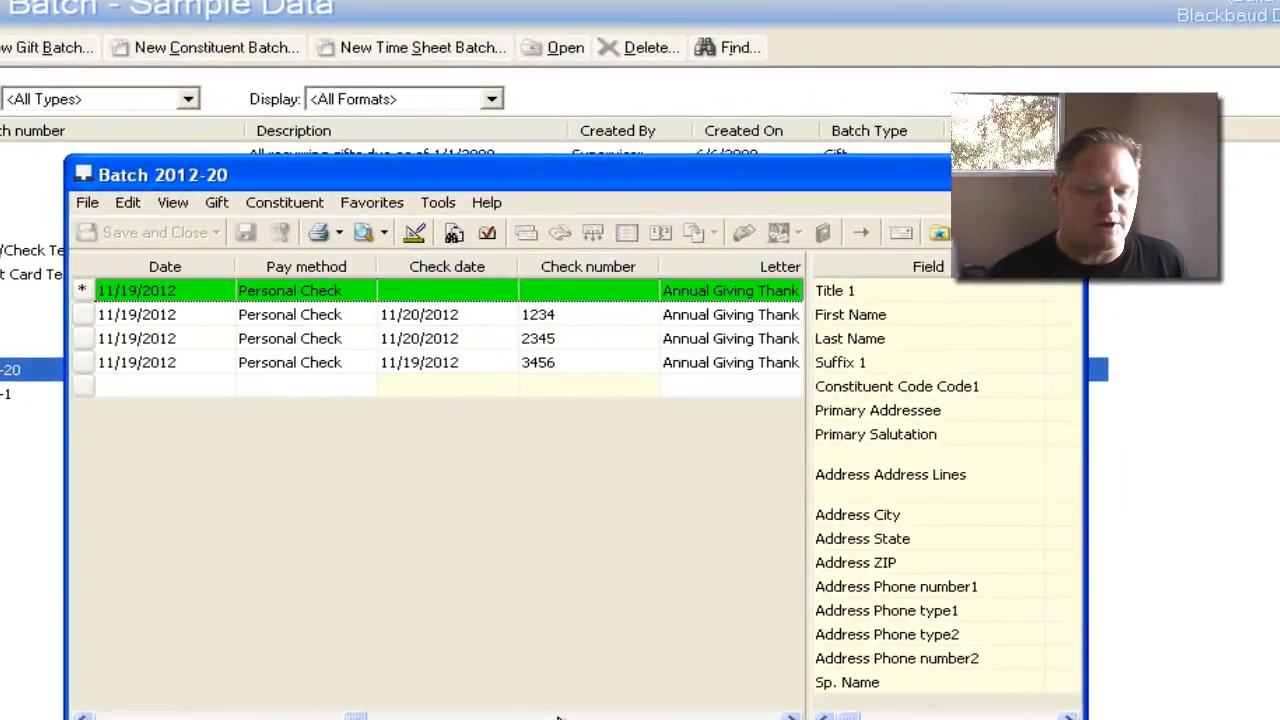
left_click(791, 717)
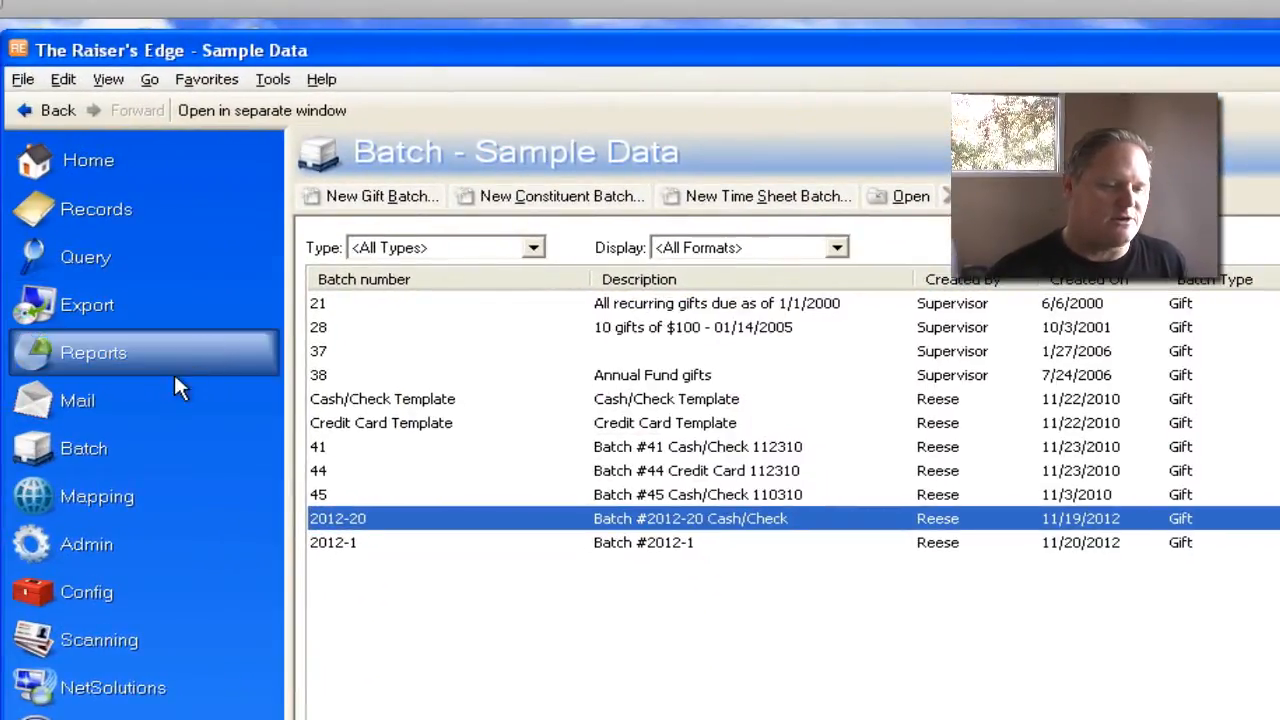
- Open the My Donor Acknowledgement Letters mailing and bring up the query search for including selected records
left_click(145, 395)
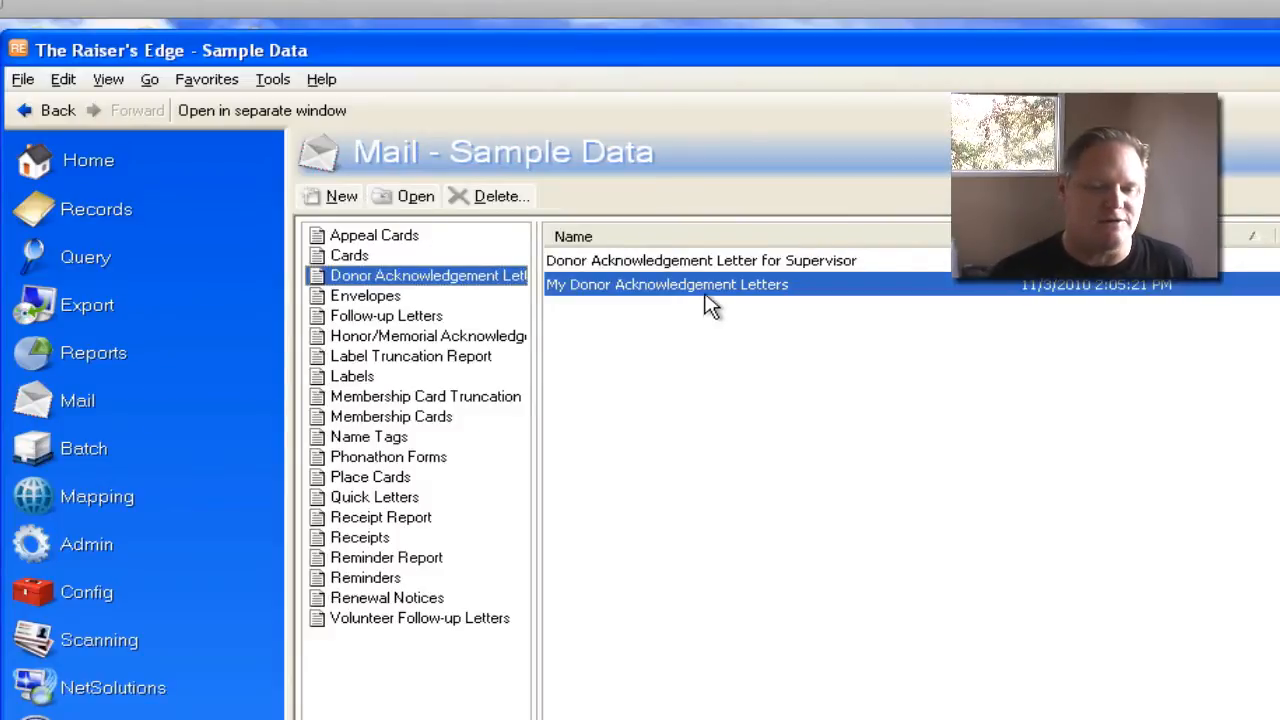
double_click(817, 284)
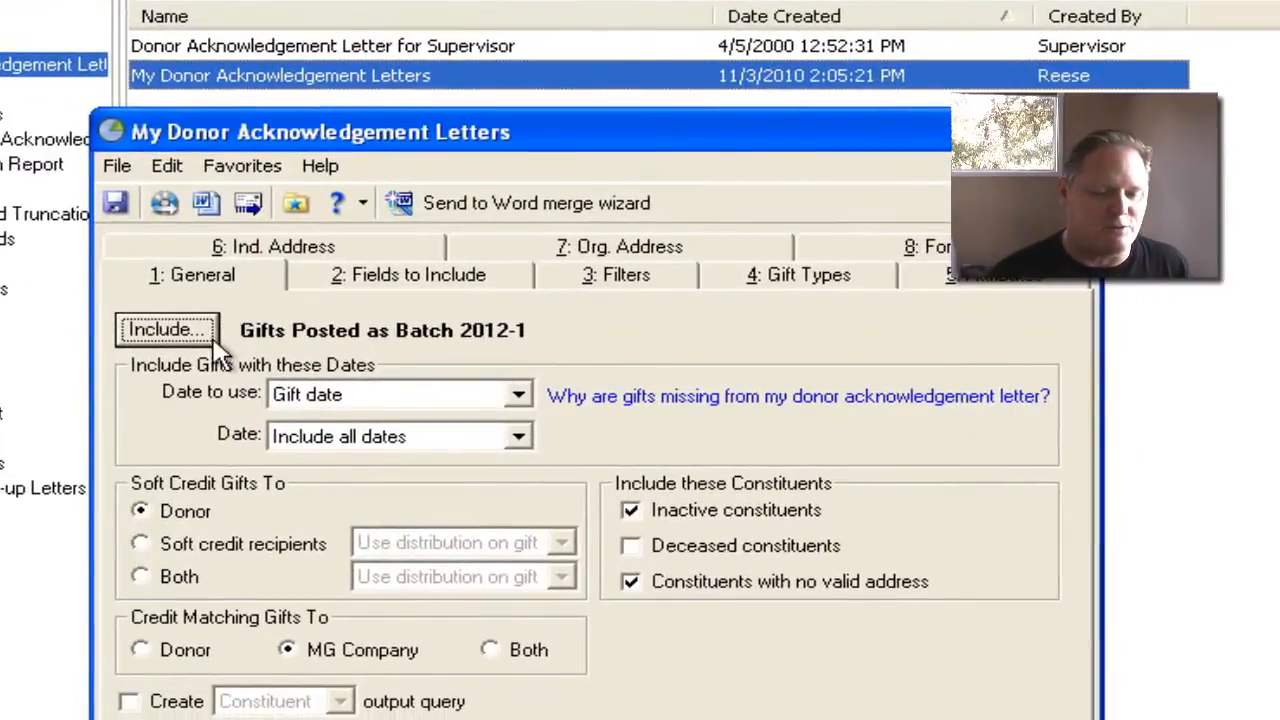
left_click(210, 335)
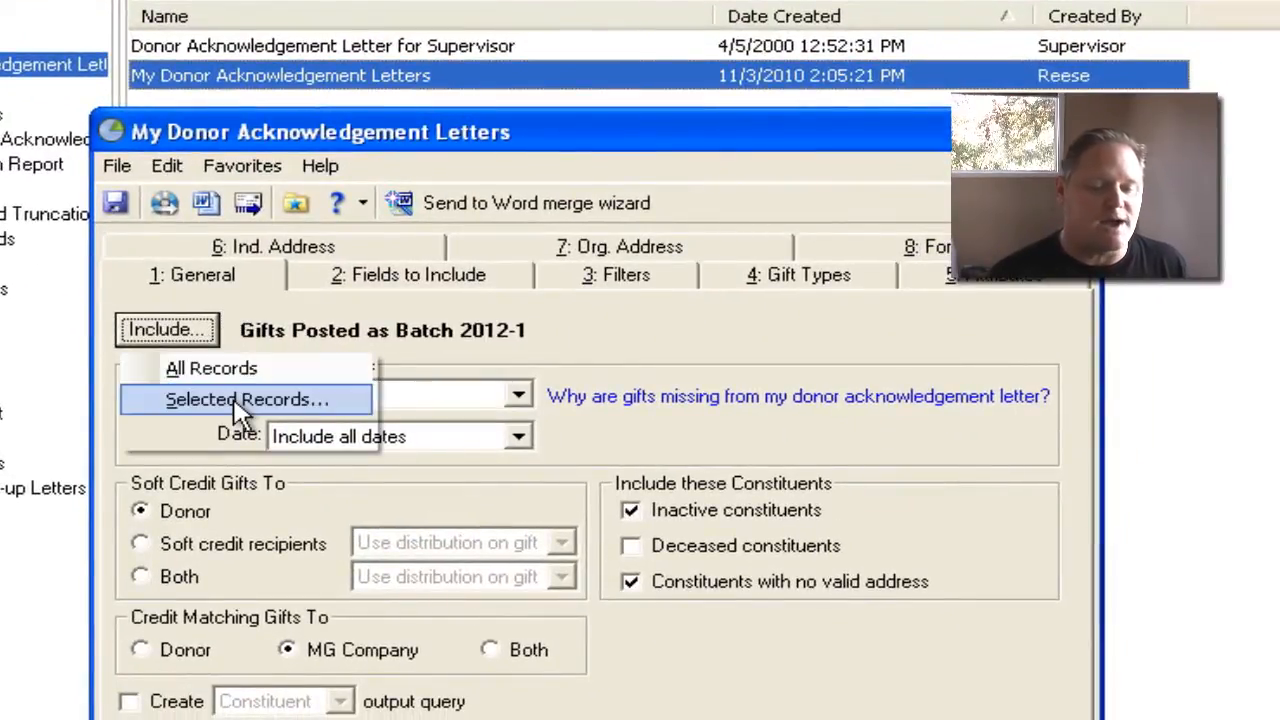
left_click(233, 401)
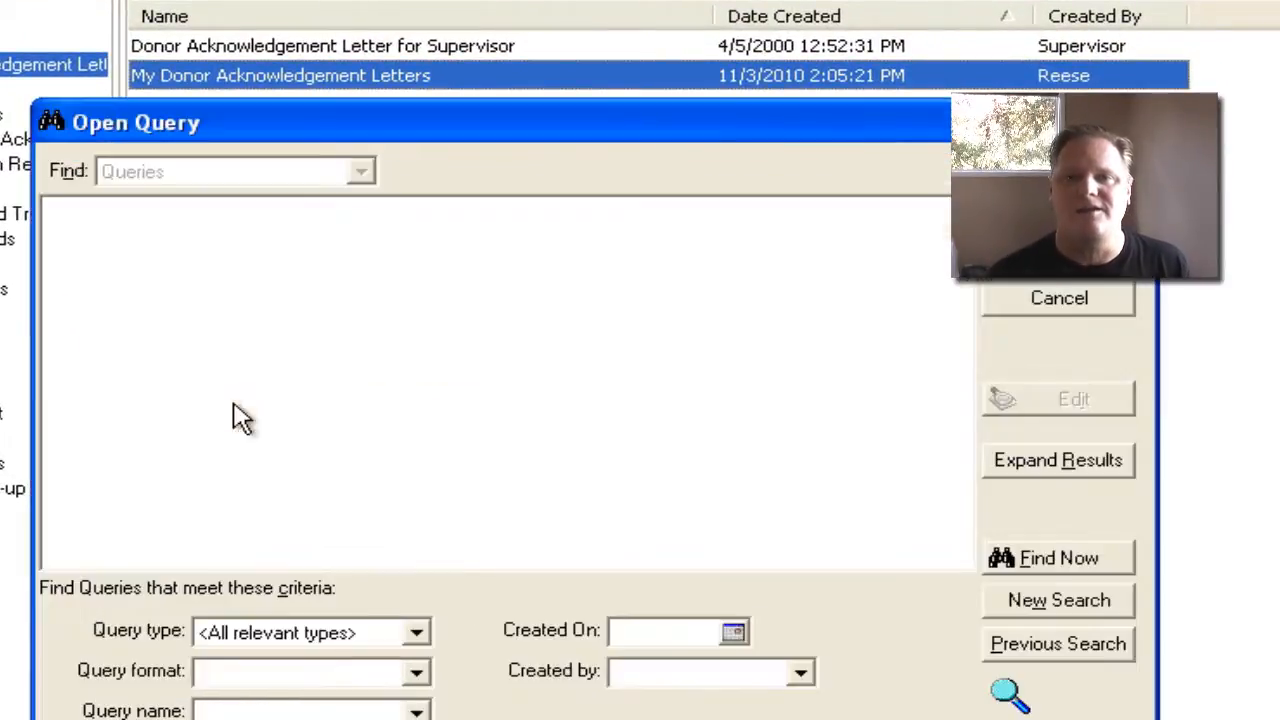
- Search for queries created on 11/19/2012
left_click(734, 632)
left_click(679, 719)
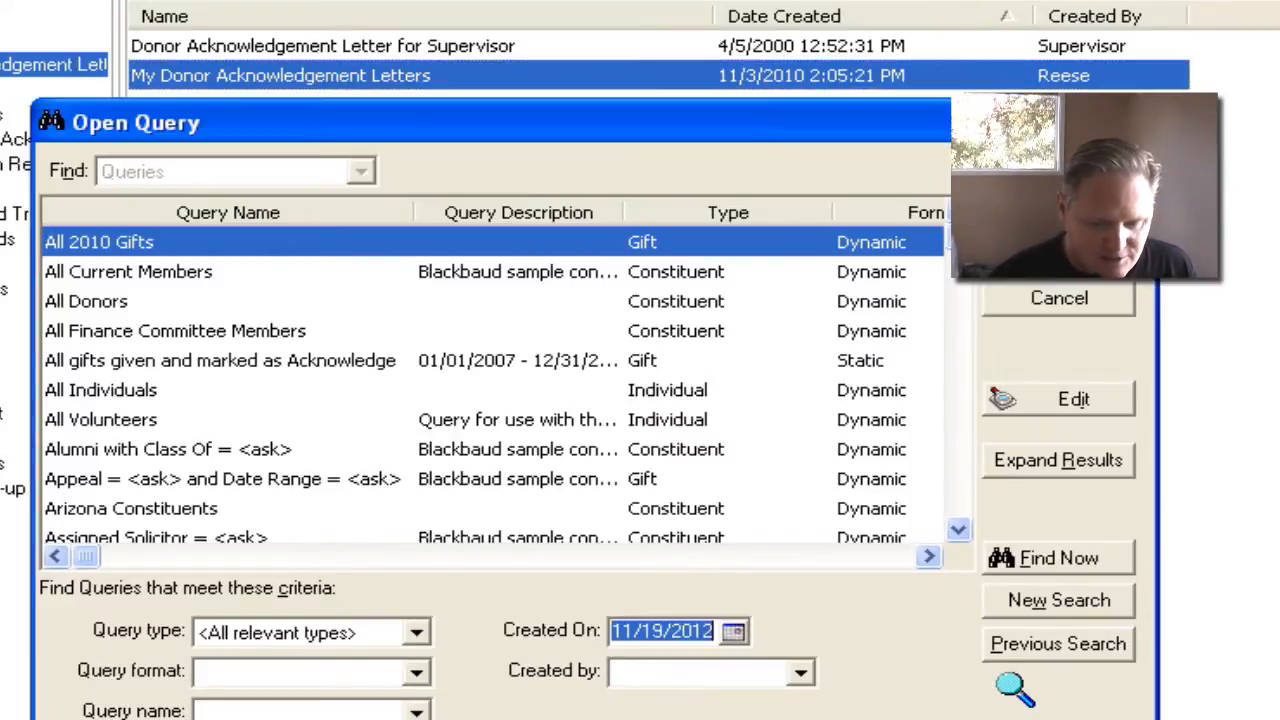
left_click(1031, 554)
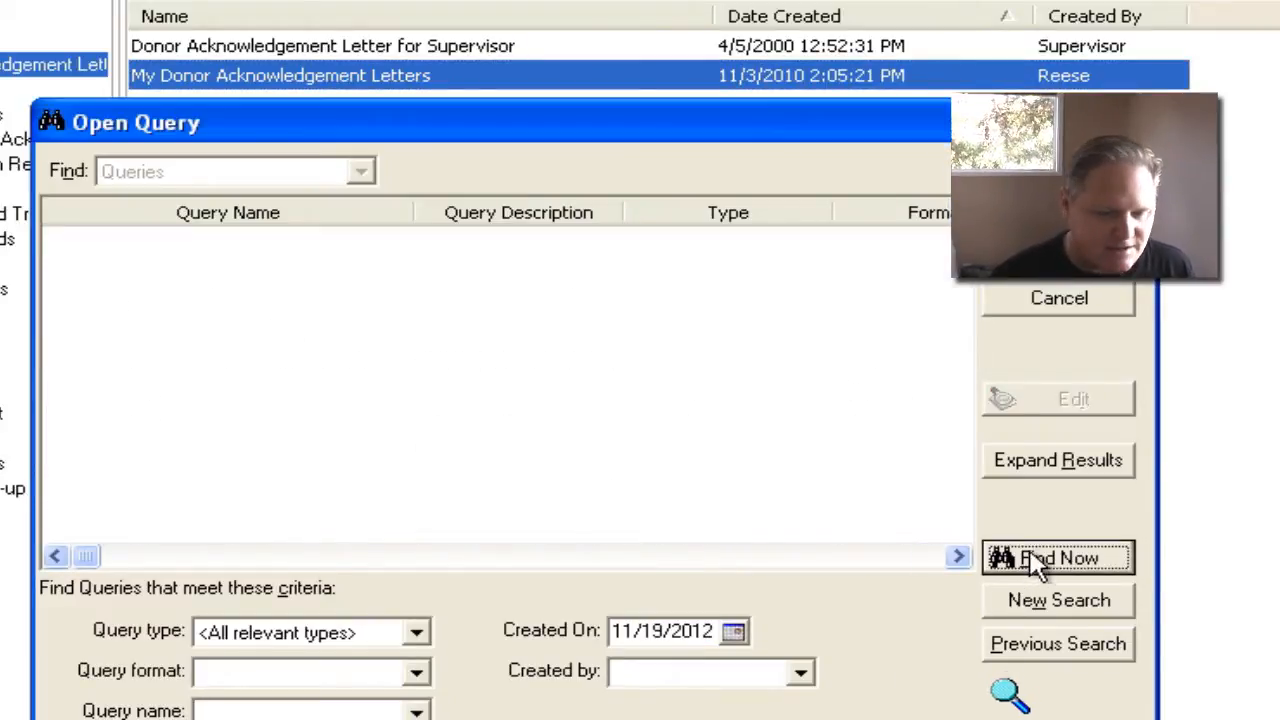
- Search for queries created on 11/20/2012 and include Gifts Posted as Batch 2012-20 in the mailing
left_click(736, 632)
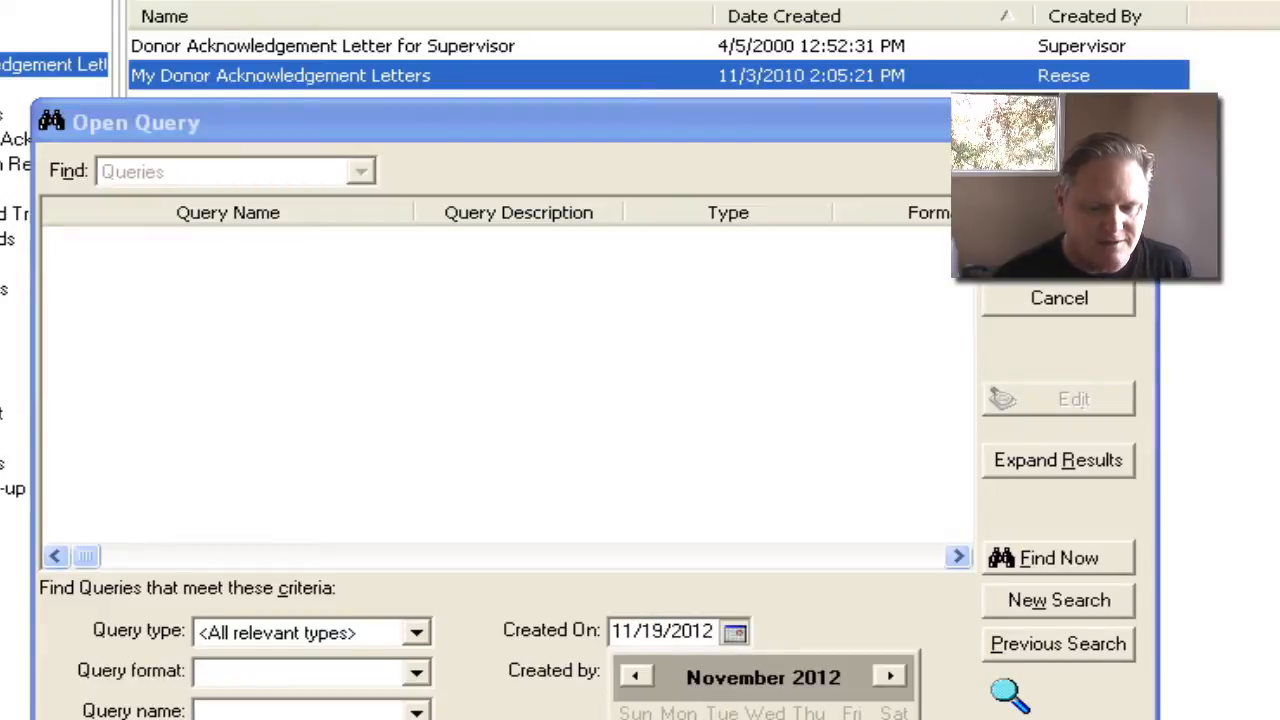
left_click(737, 719)
left_click(1063, 561)
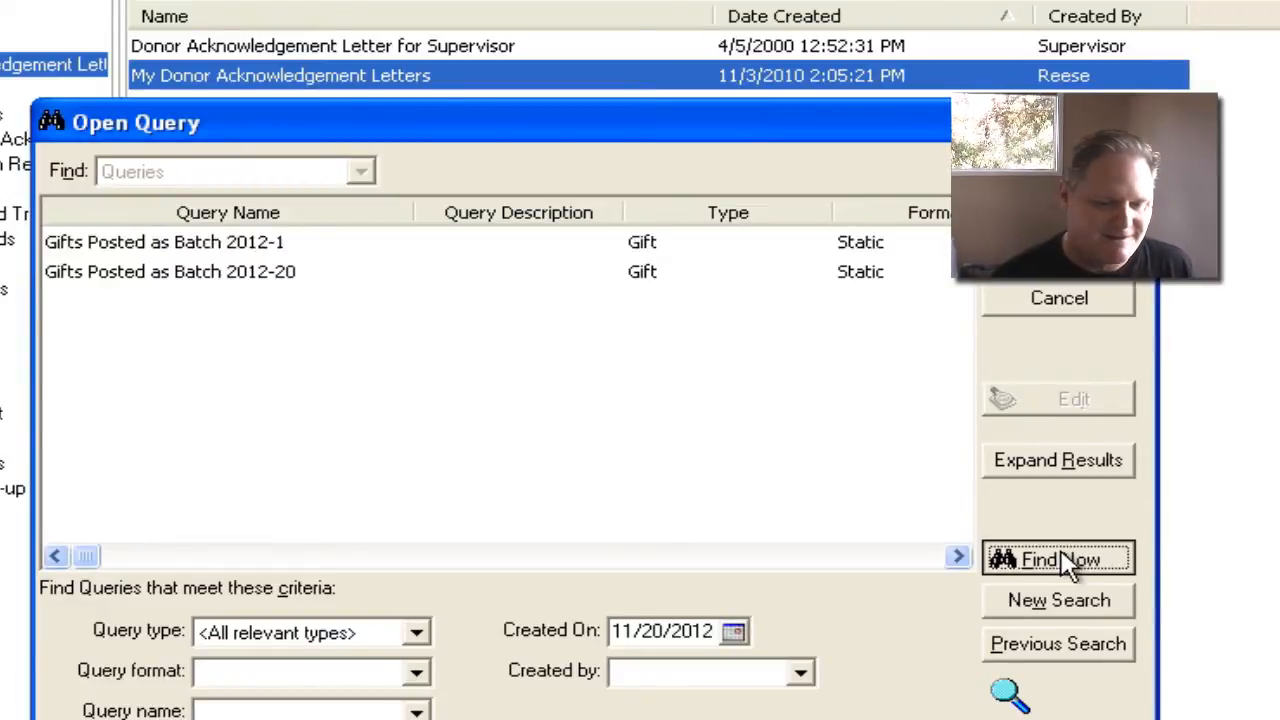
double_click(290, 272)
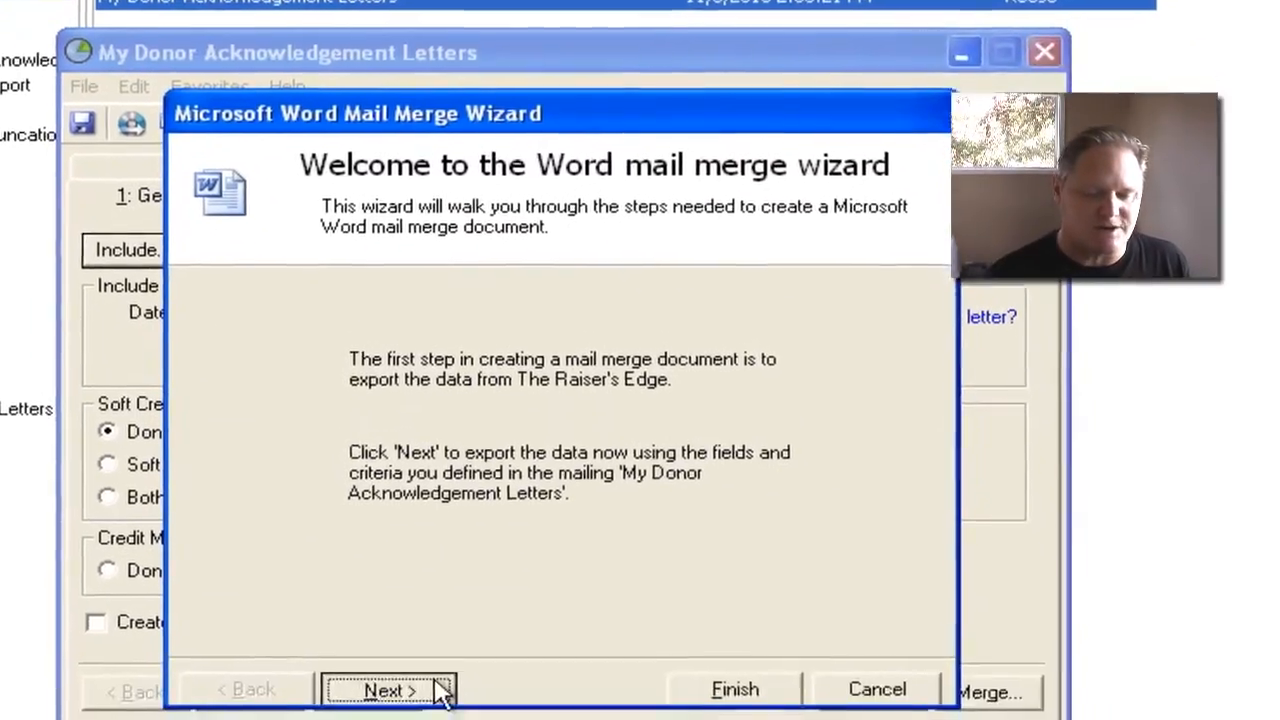
- Export the mailing data without marking gifts as Acknowledged, and set up a conditional merge with multiple documents based on the Letter field
left_click(425, 688)
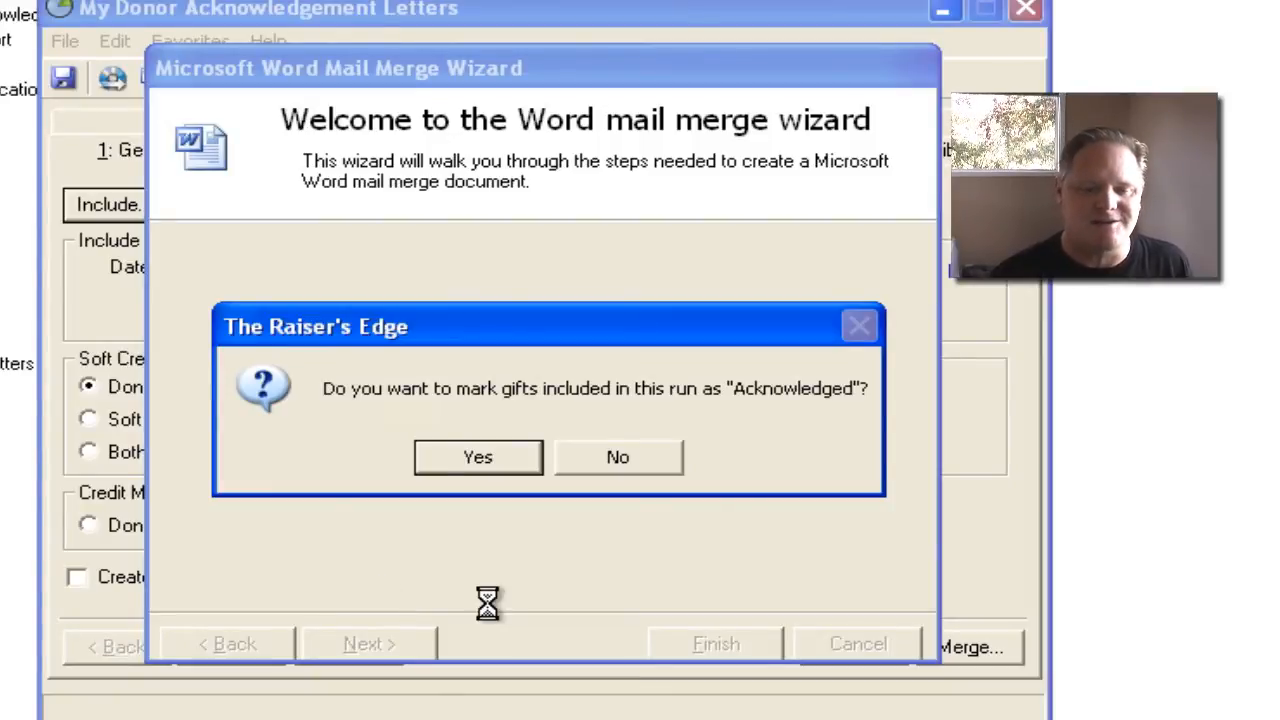
left_click(606, 462)
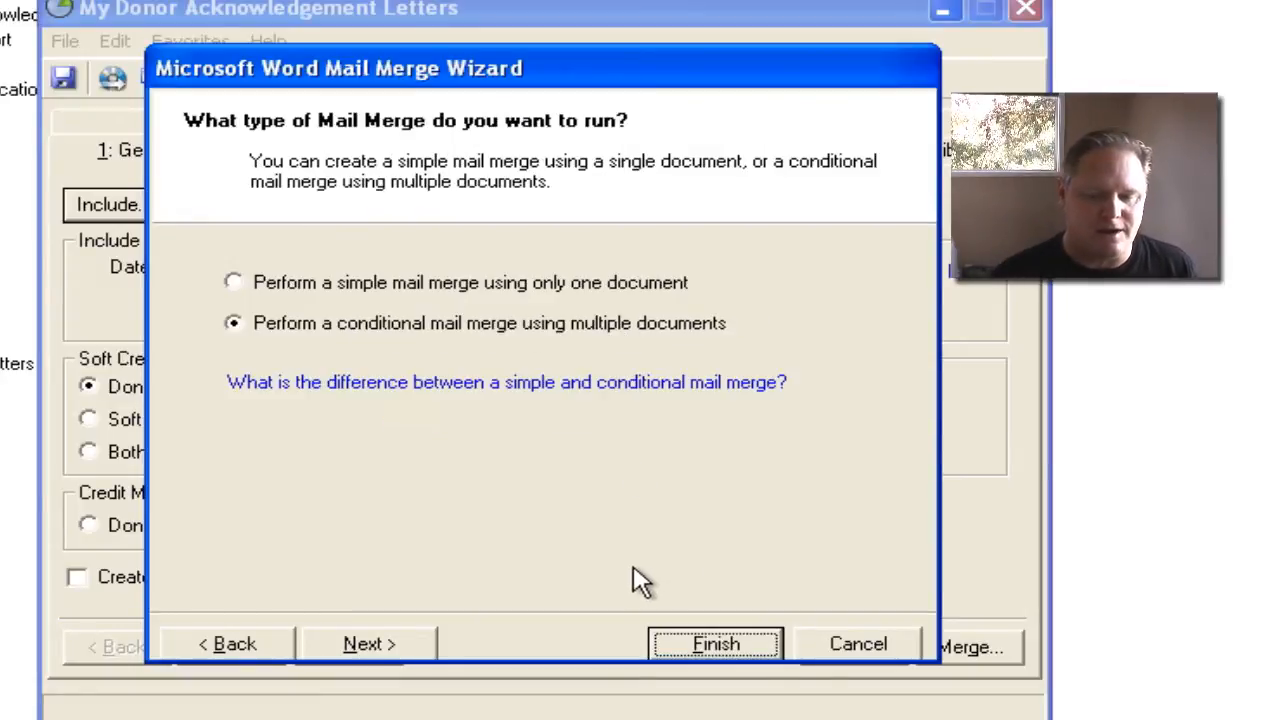
left_click(403, 655)
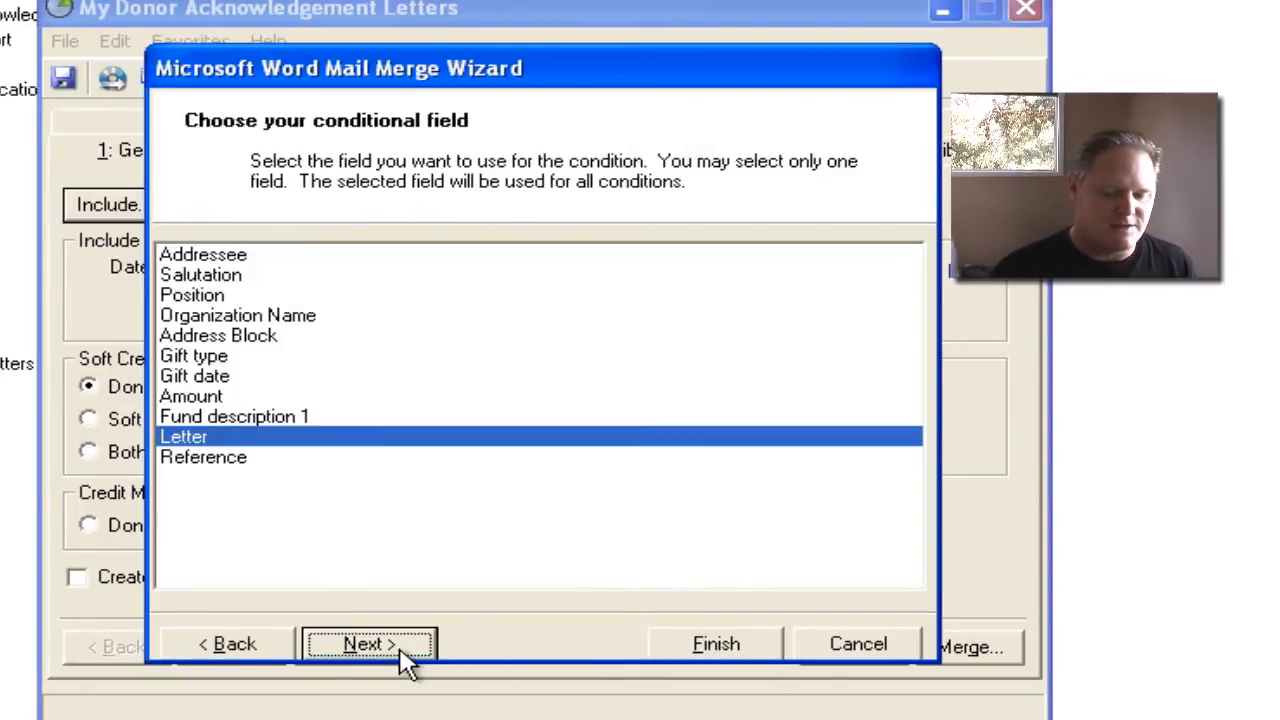
left_click(403, 655)
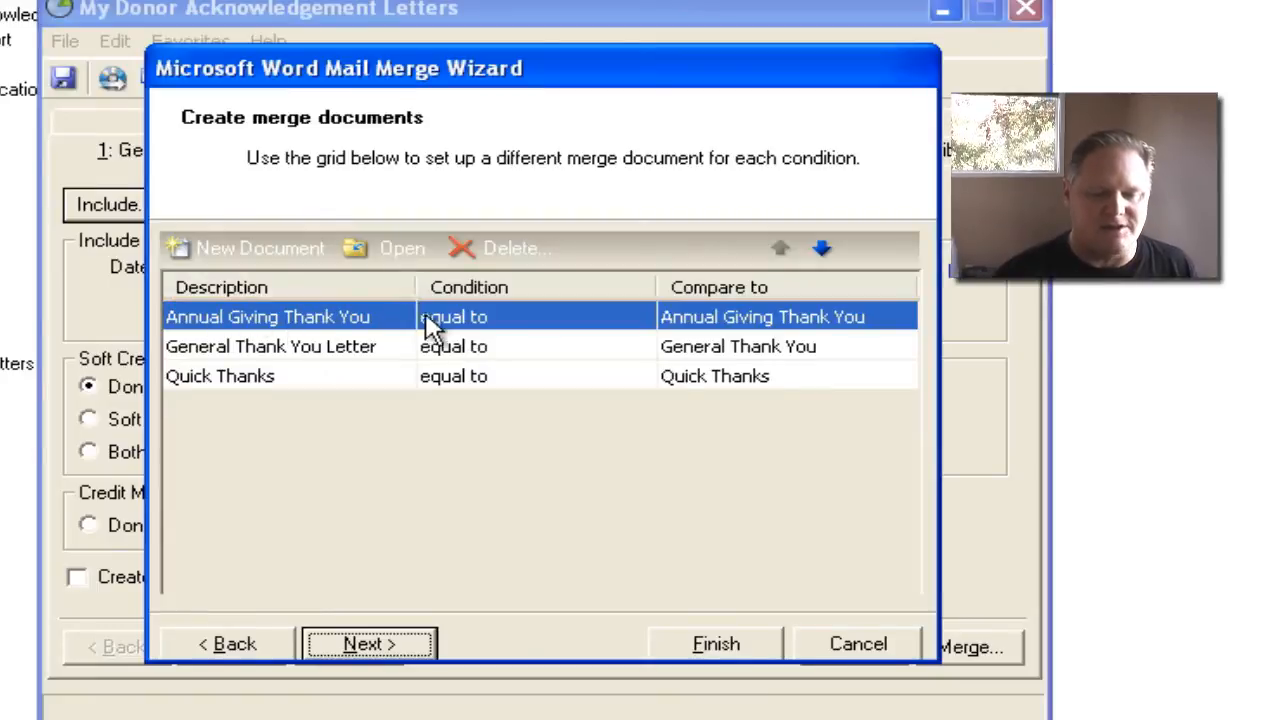
- Open the Annual Giving Thank You merge document for editing and replace "your very generous" with "generous" in the thank-you sentence
left_click(387, 262)
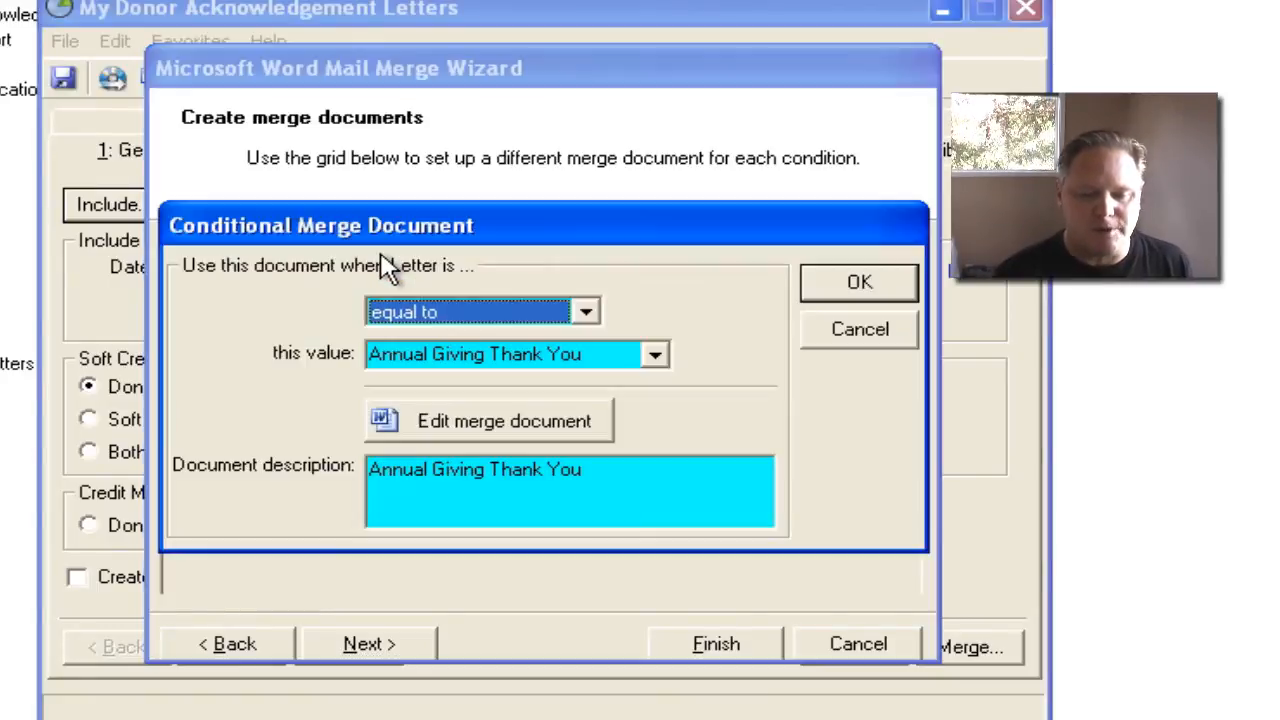
left_click(547, 430)
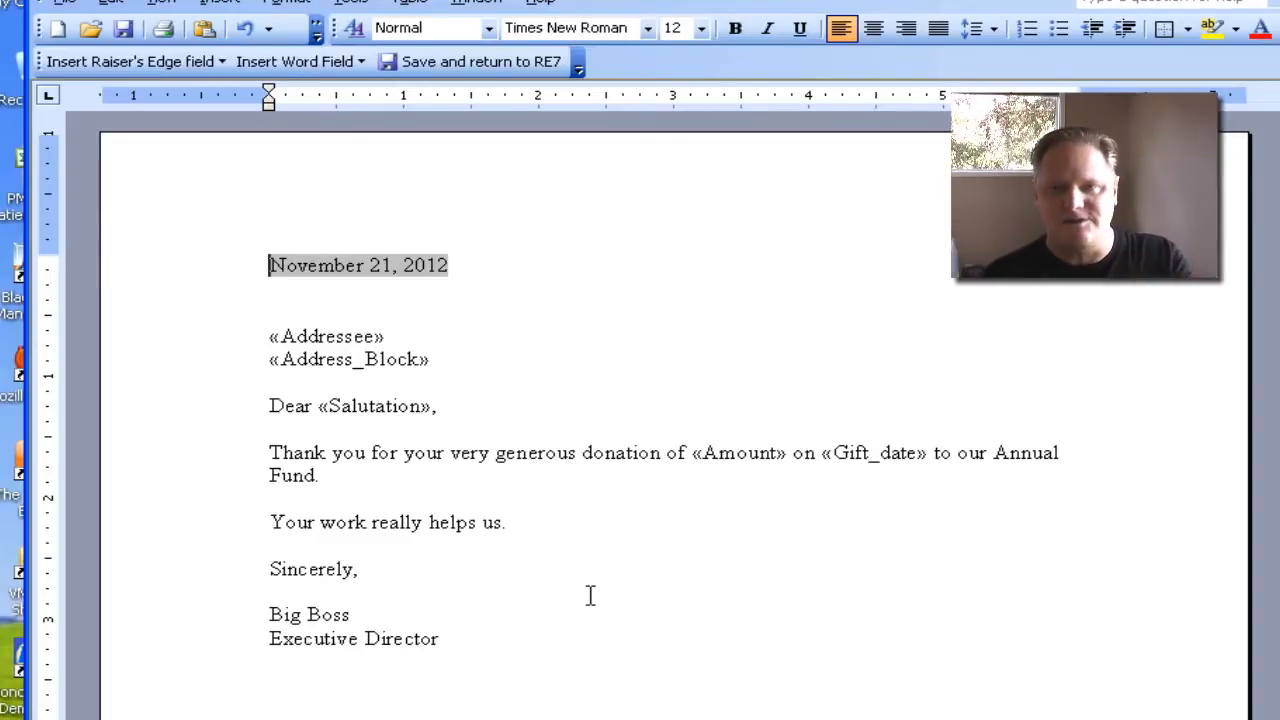
left_click(407, 458)
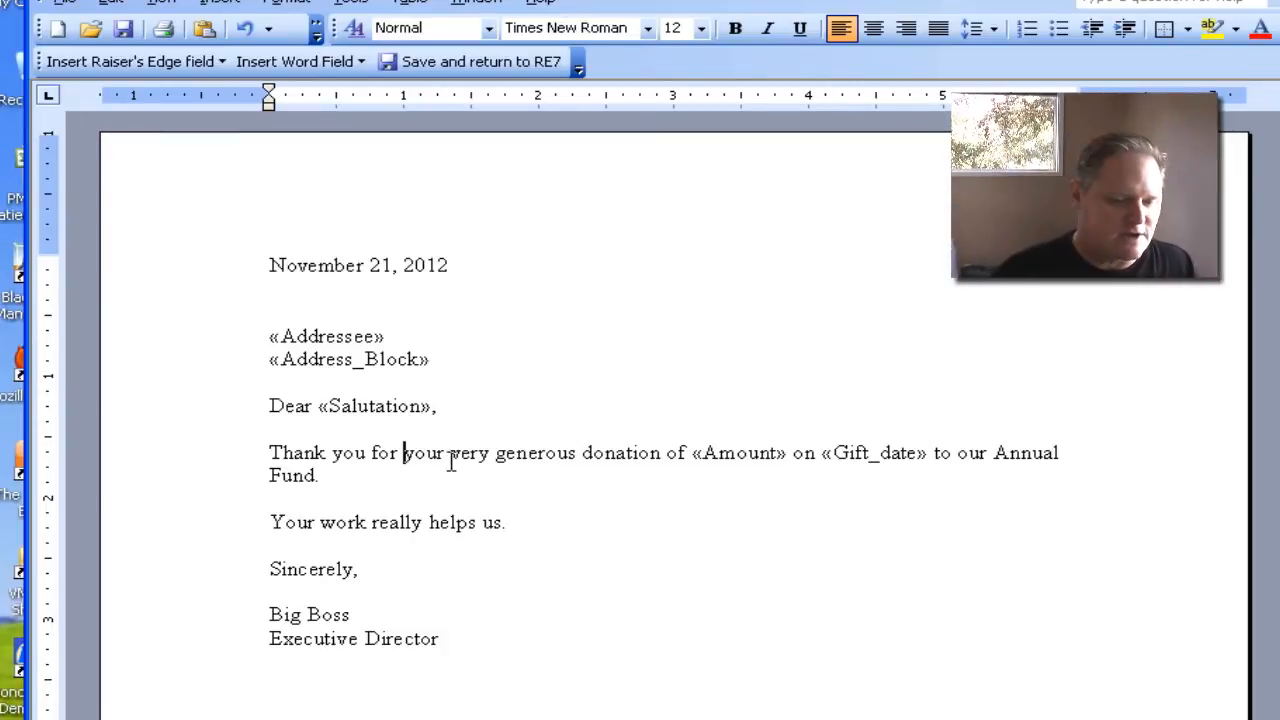
key("ctrl+shift+Right")
key("ctrl+shift+Right")
key("ctrl+shift+Right")
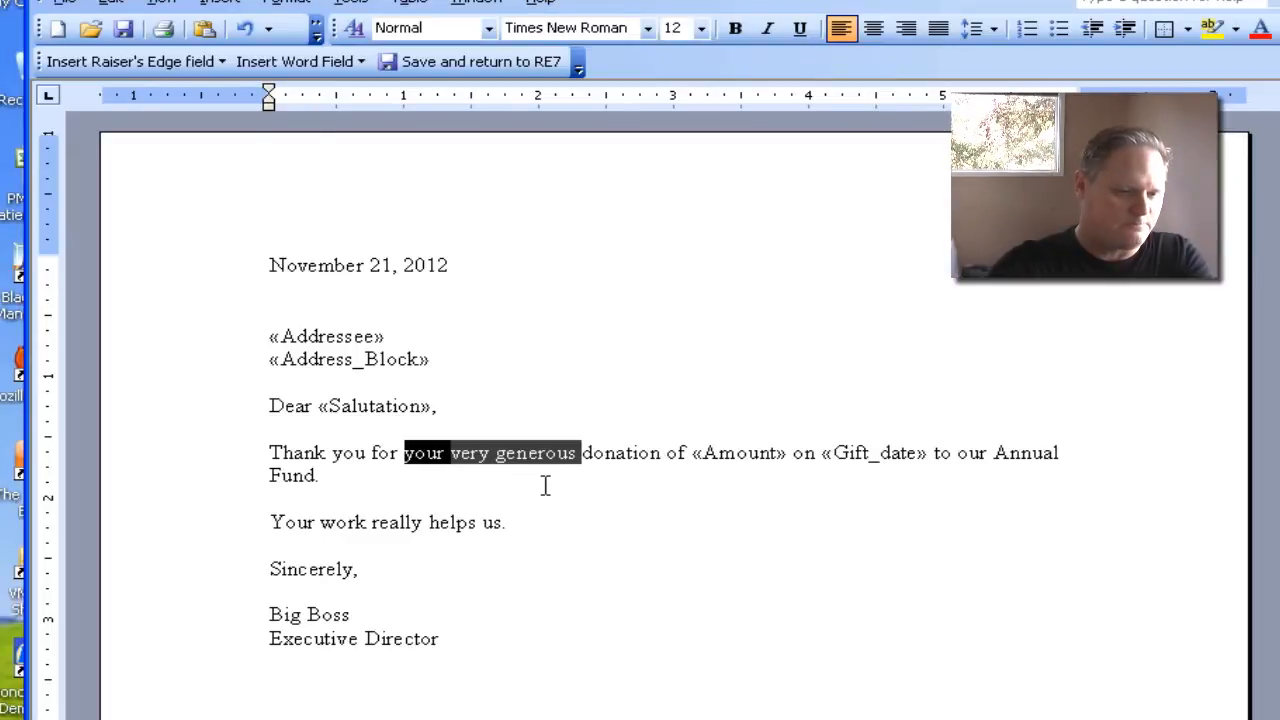
key("Delete")
type("gener")
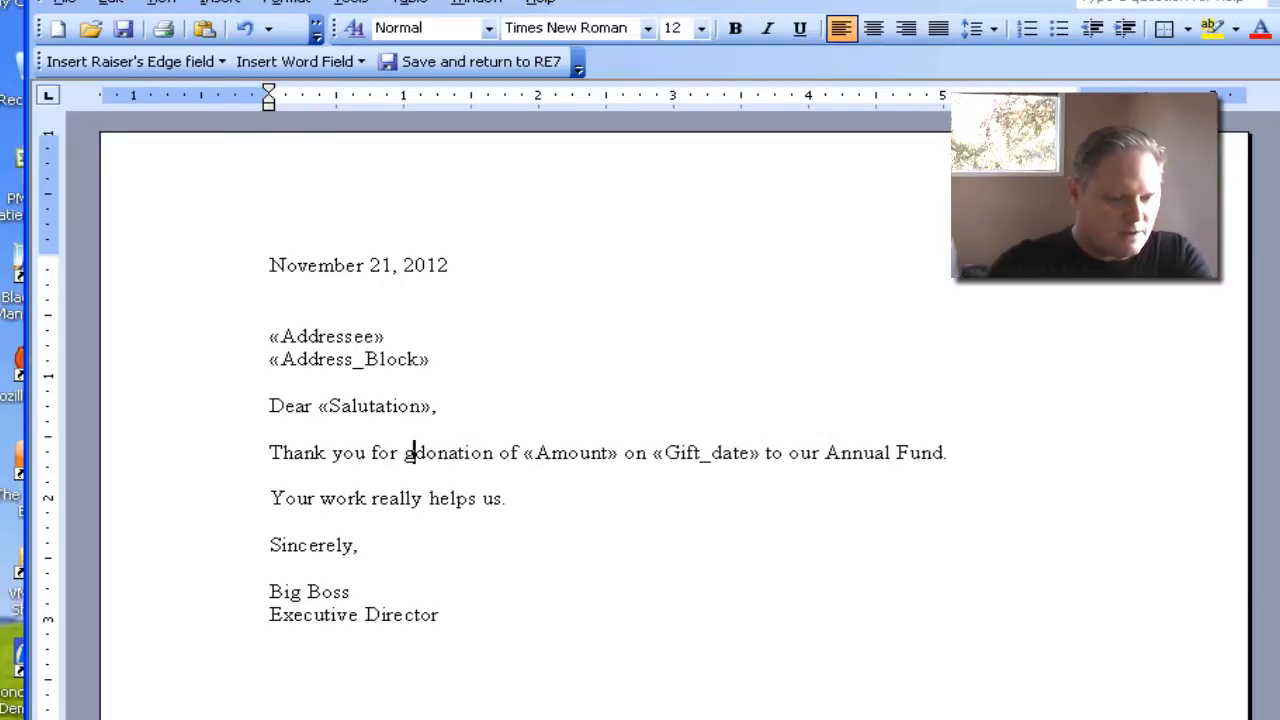
type("ous")
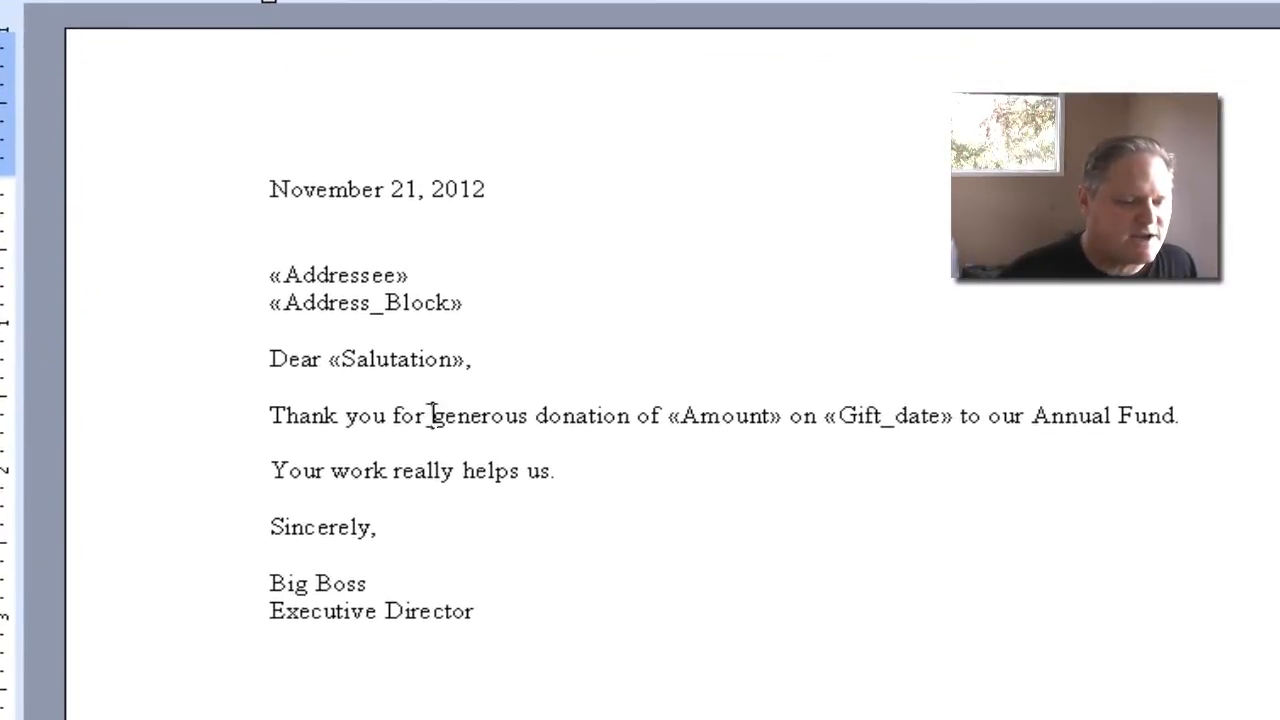
- Start an If...Then...Else Word field before "generous" and base its condition on the Amount field
left_click(421, 427)
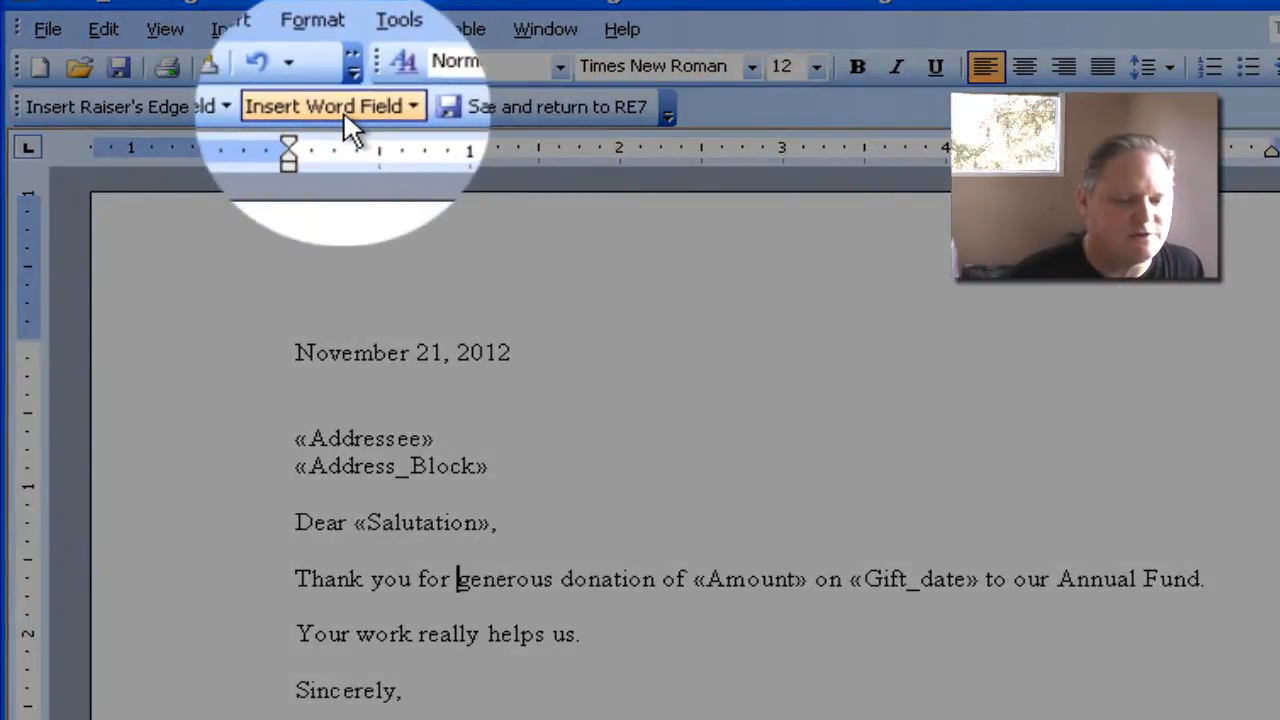
left_click(340, 107)
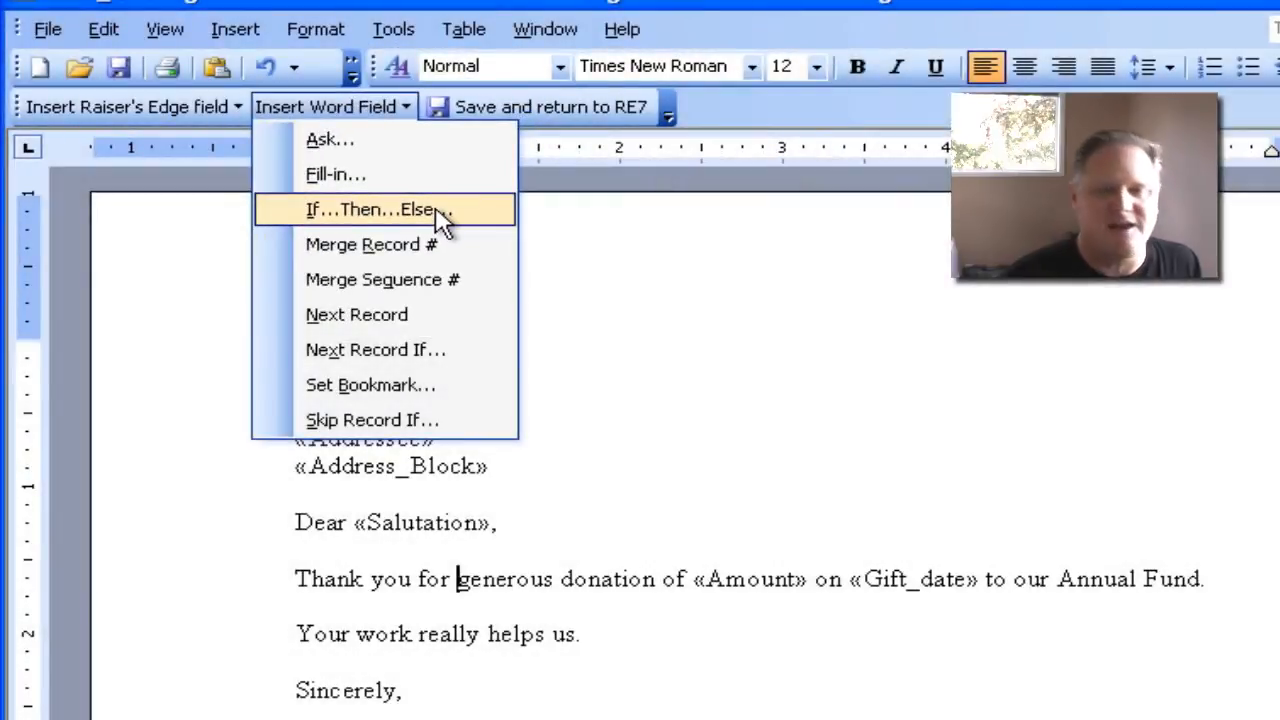
left_click(440, 210)
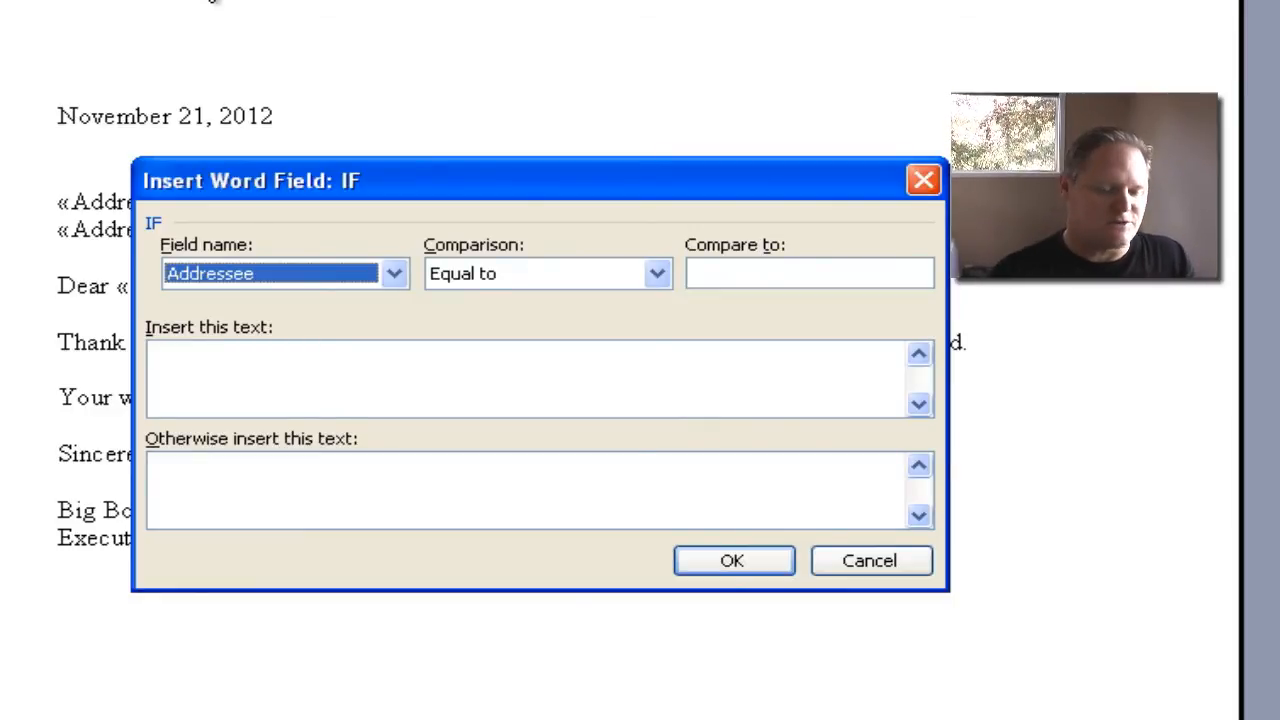
left_click(393, 274)
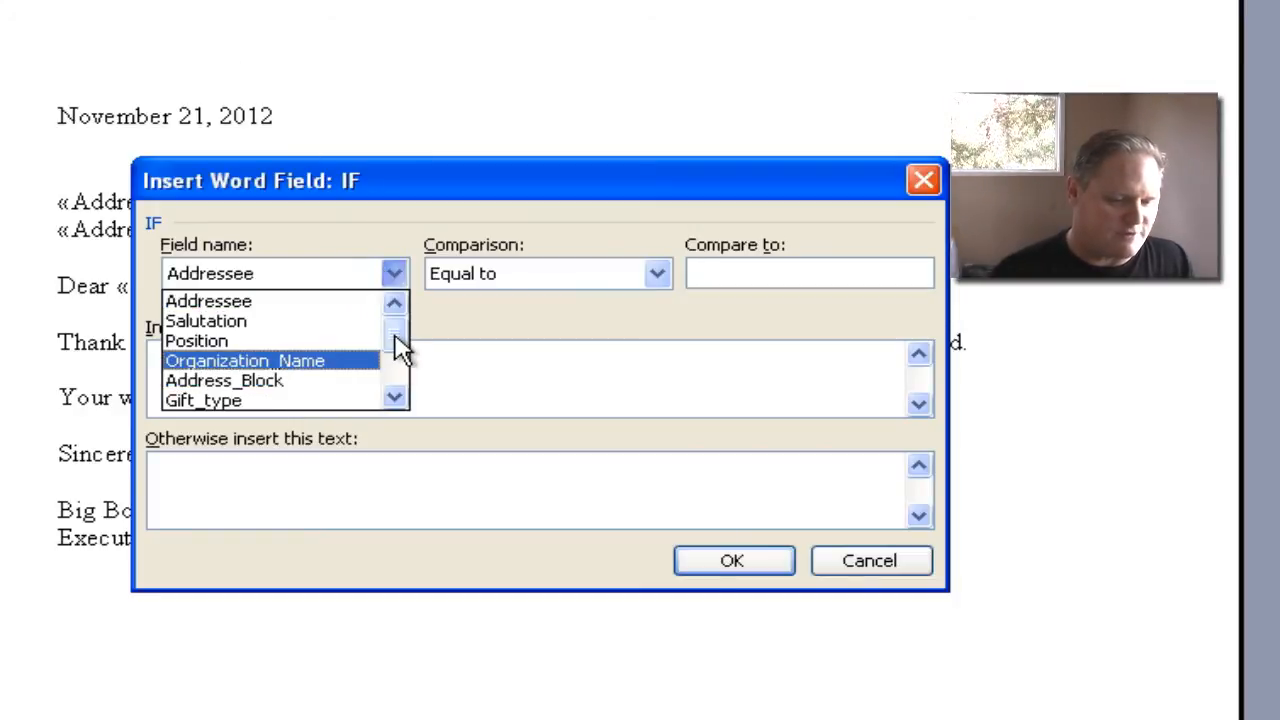
left_click_drag(391, 343, 394, 357)
left_click(270, 399)
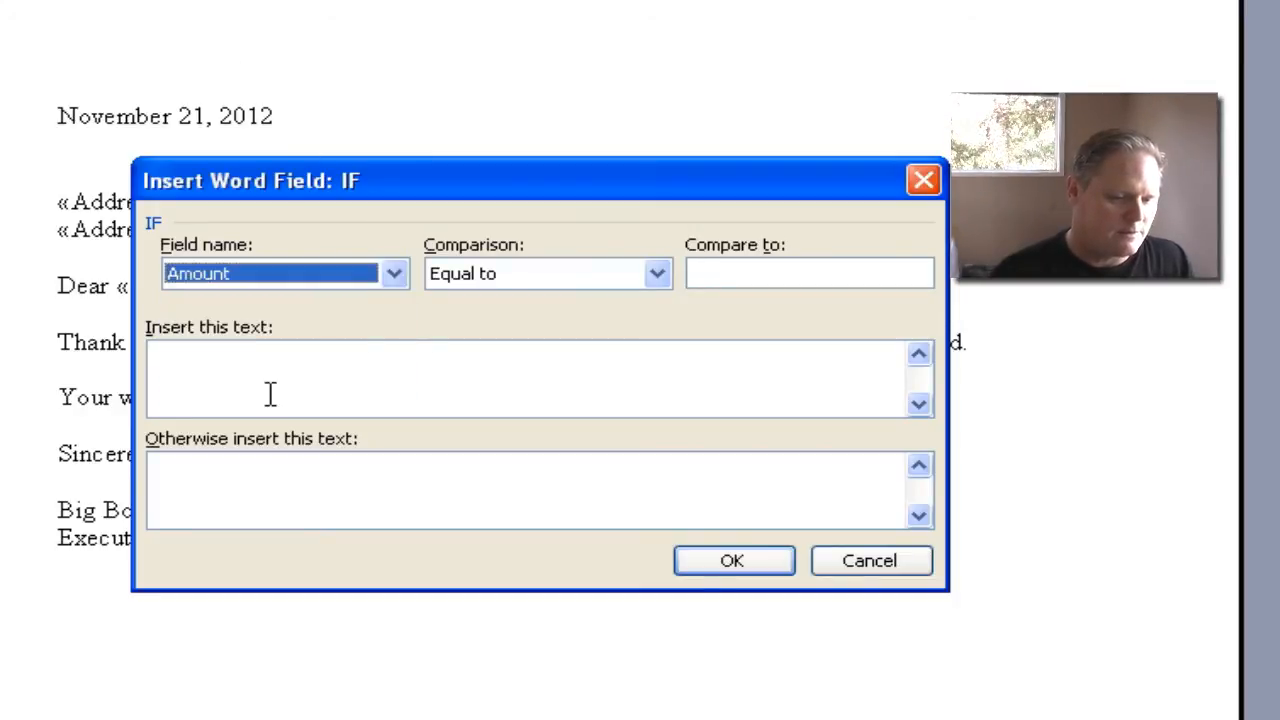
- Set the condition to Greater than or equal 200 with "very " as the inserted text, and insert the field
left_click(578, 285)
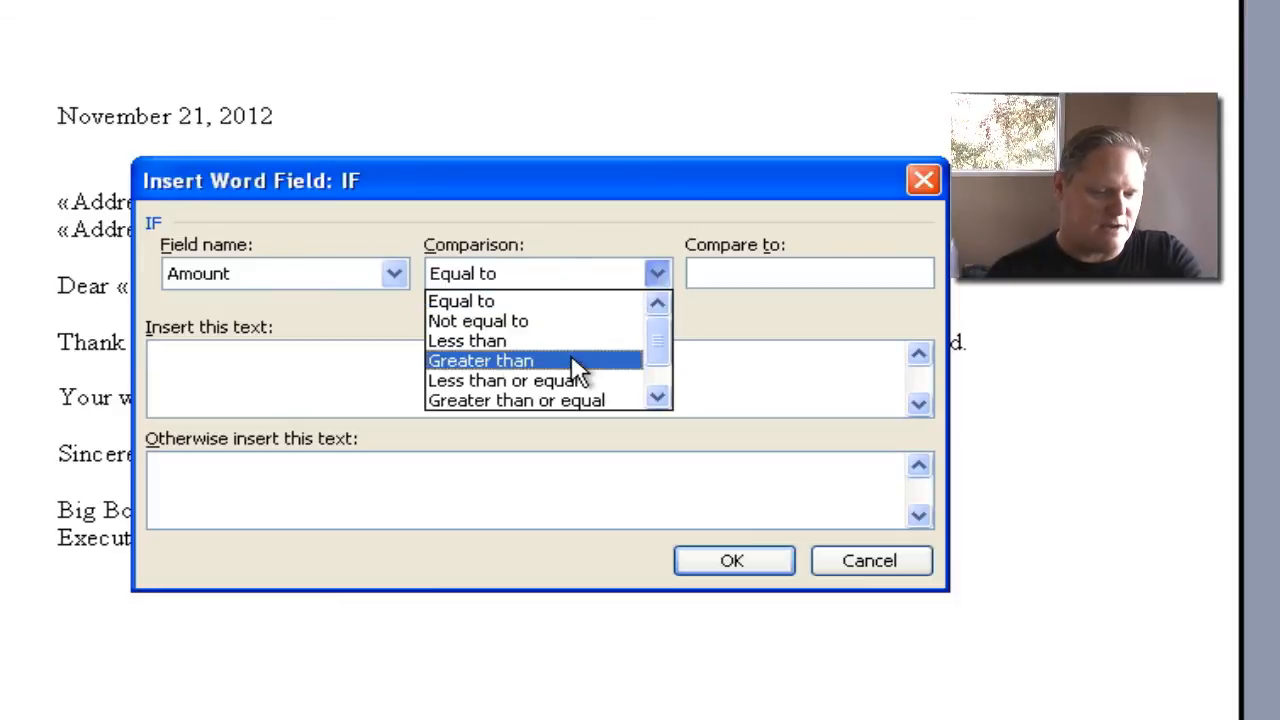
left_click(586, 400)
left_click(765, 274)
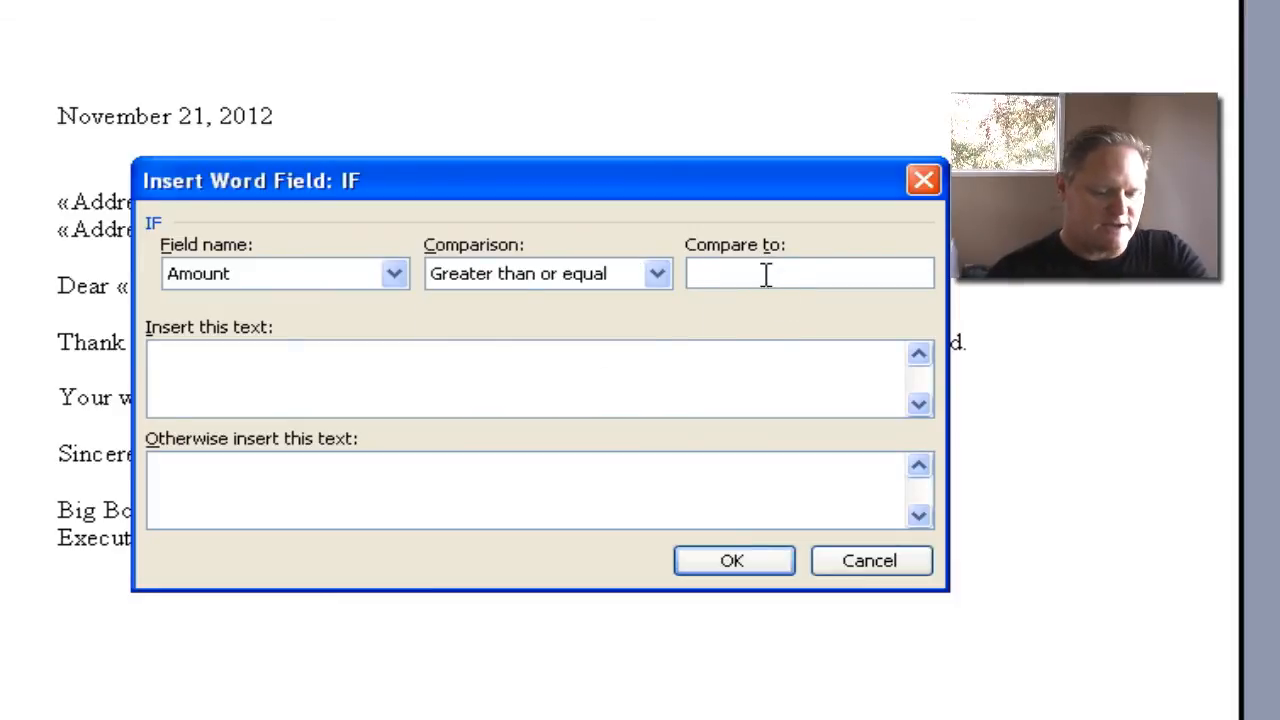
type("200")
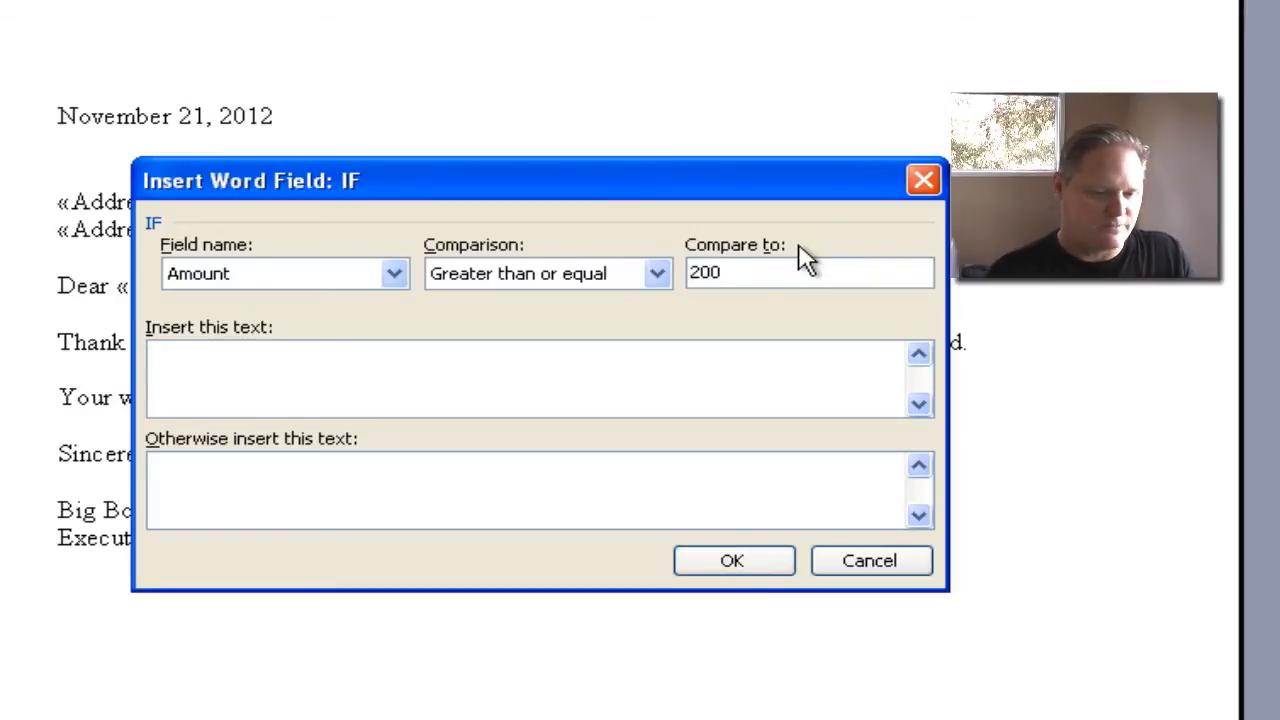
type("very")
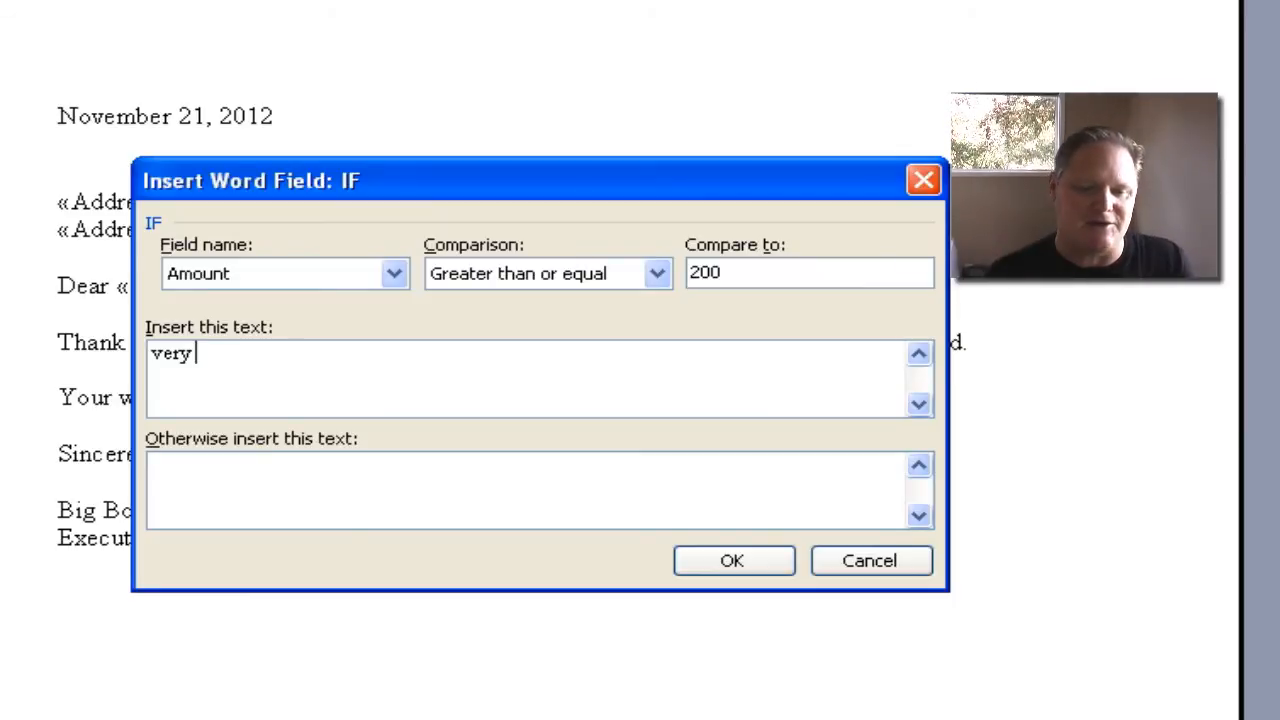
left_click(772, 560)
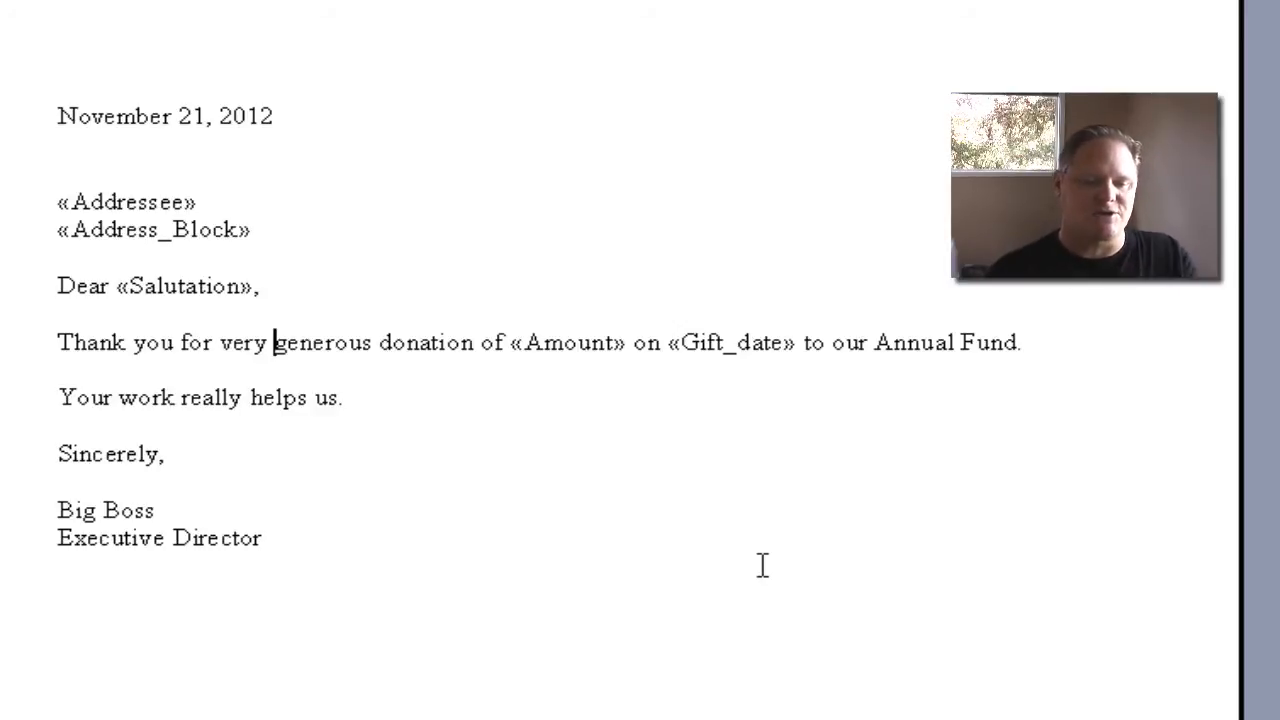
- Delete the "Big Boss, Executive Director" signature block below "Sincerely,"
left_click_drag(251, 479, 249, 523)
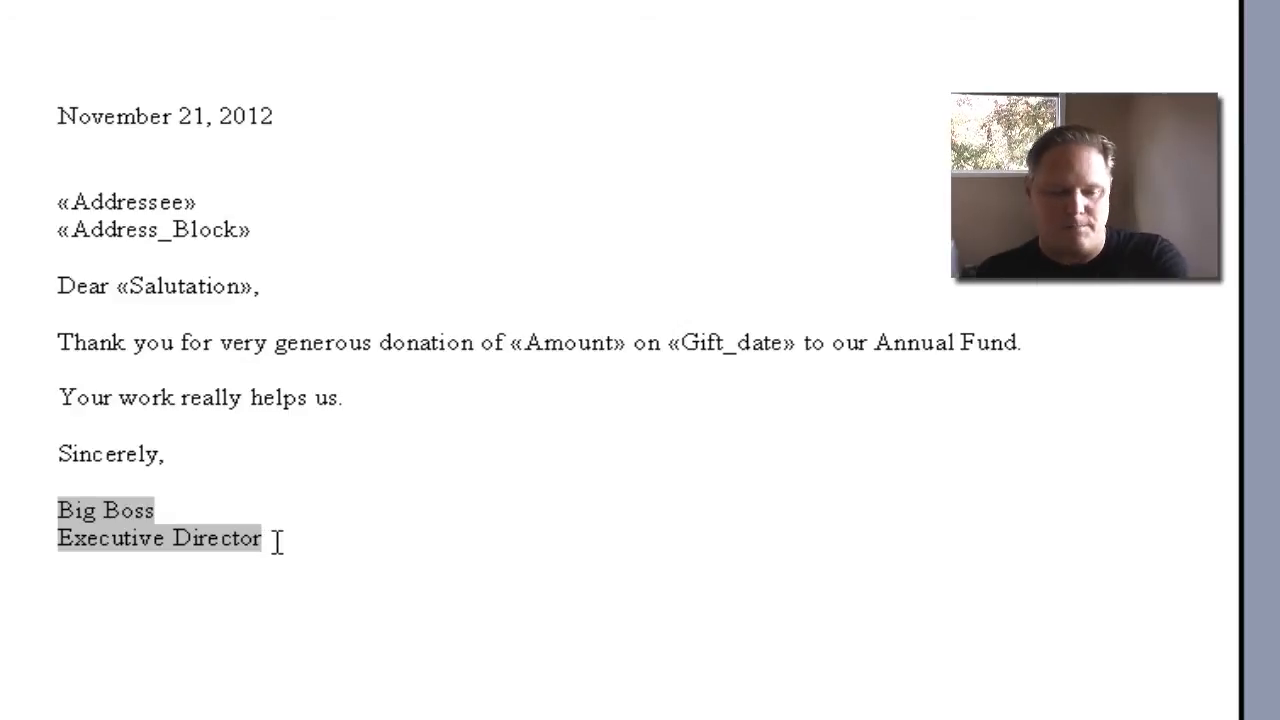
right_click(172, 538)
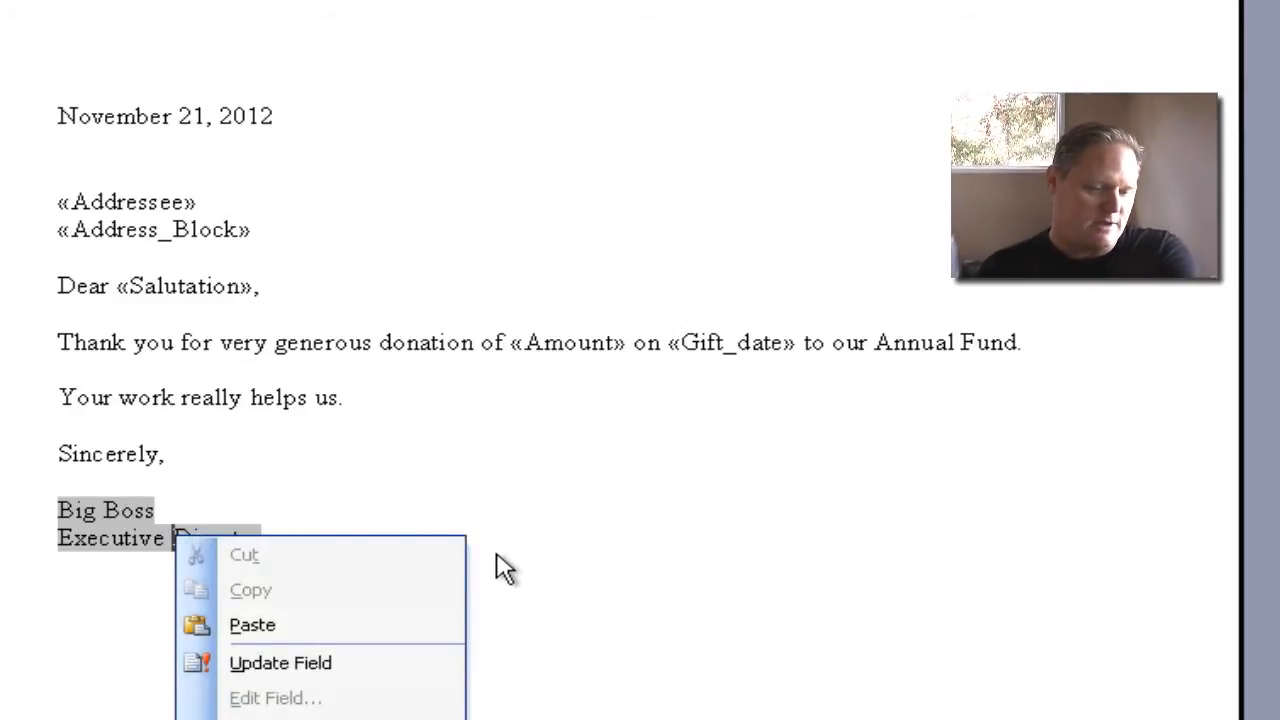
left_click(263, 534)
mouse_move(263, 534)
left_mouse_down()
mouse_move(149, 534)
mouse_move(79, 510)
left_mouse_up()
key("Delete")
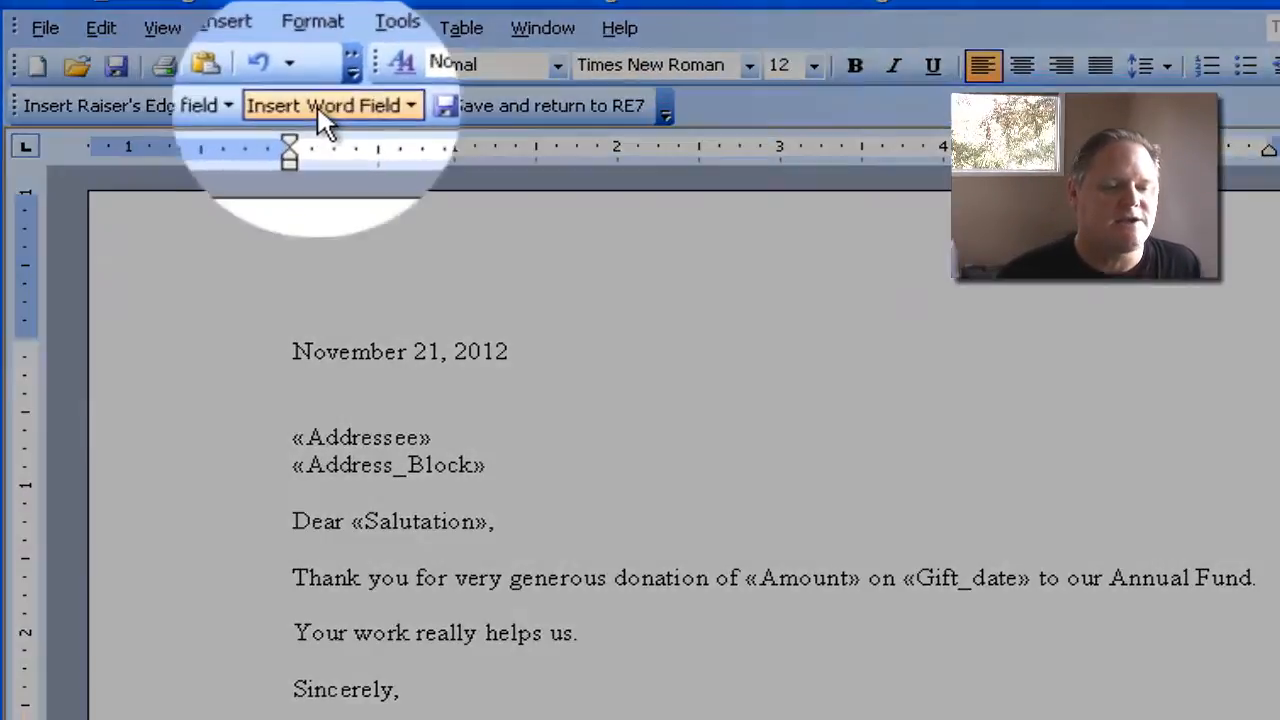
- Start an If...Then...Else Word field below "Sincerely," with the condition Amount Greater than or equal 200
left_click(275, 58)
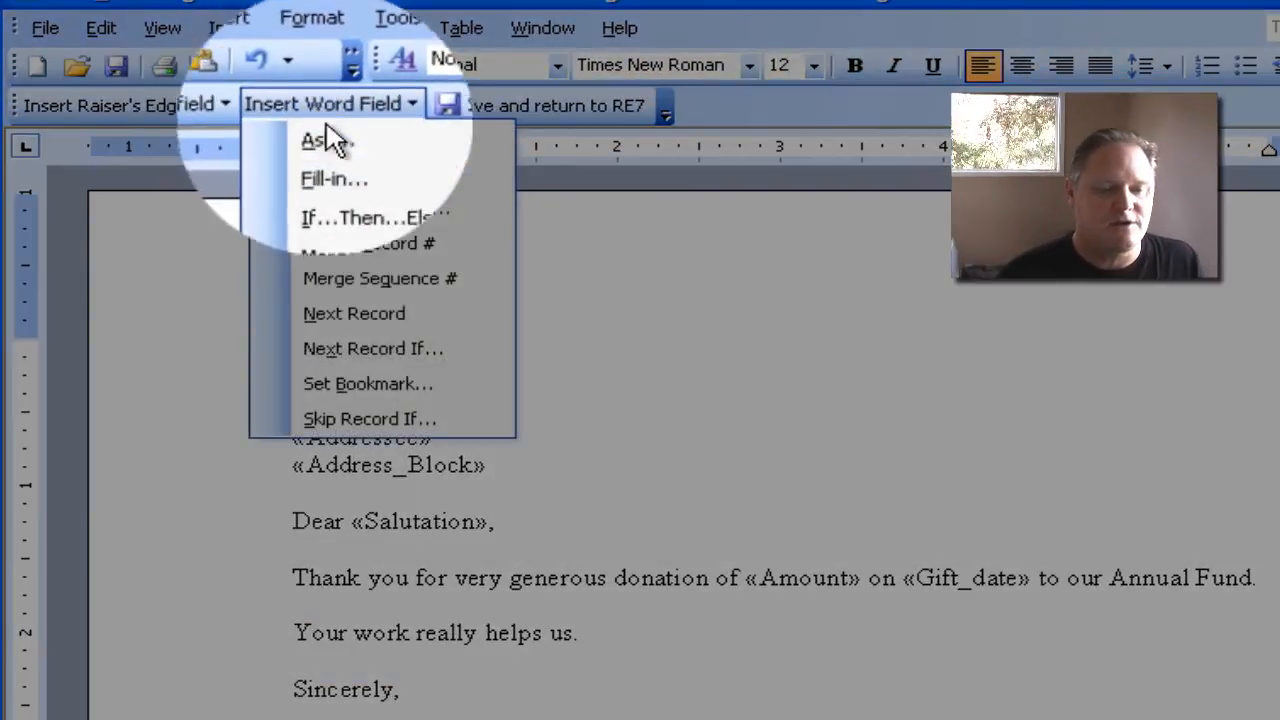
left_click(374, 208)
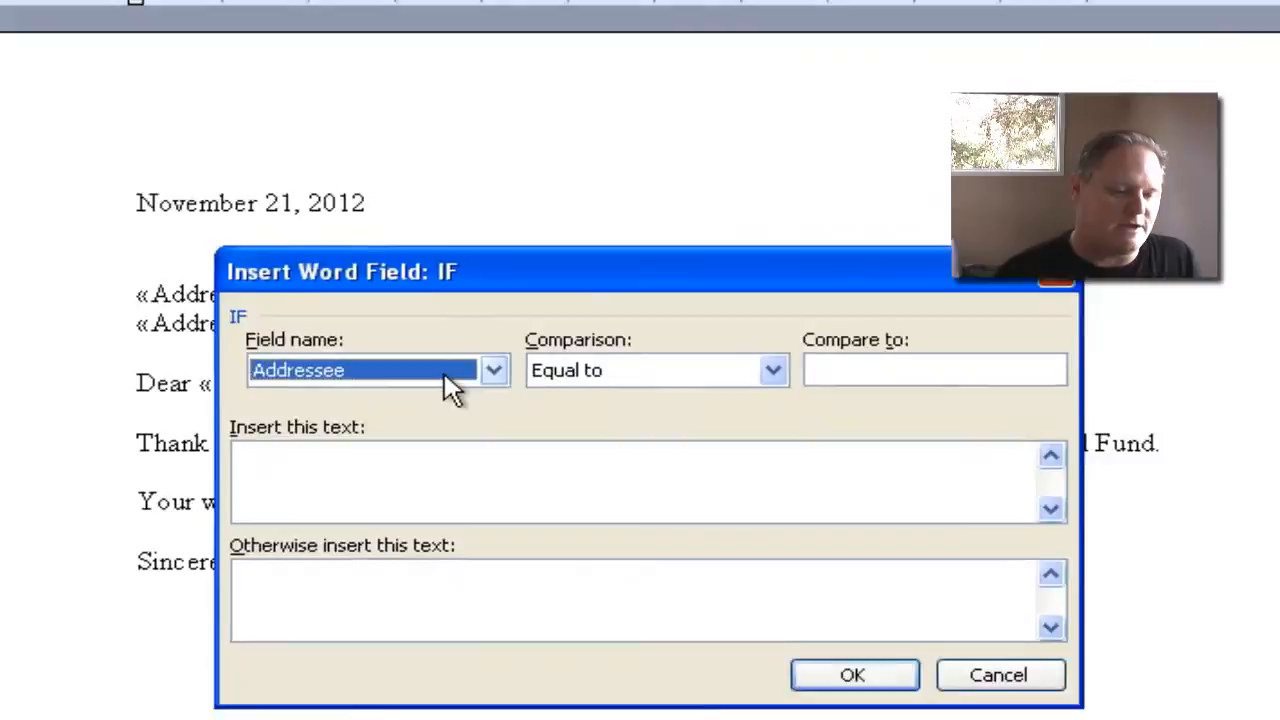
left_click(577, 508)
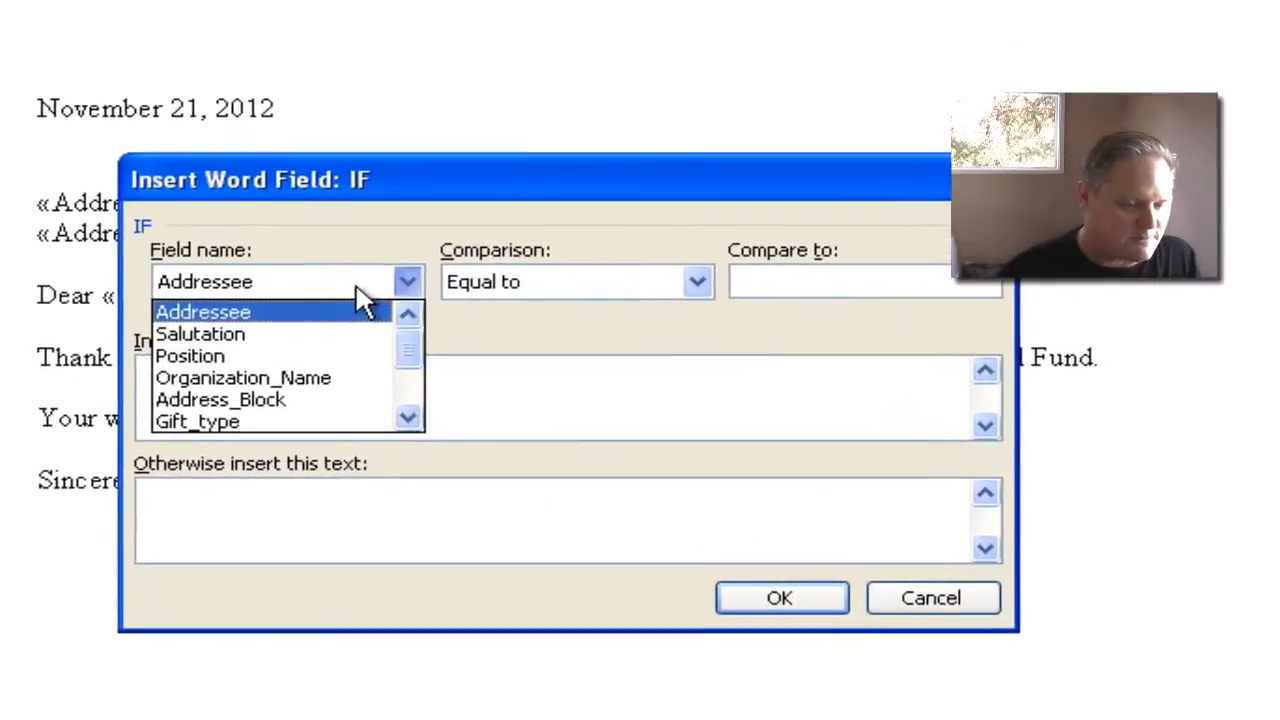
left_click_drag(403, 366, 404, 392)
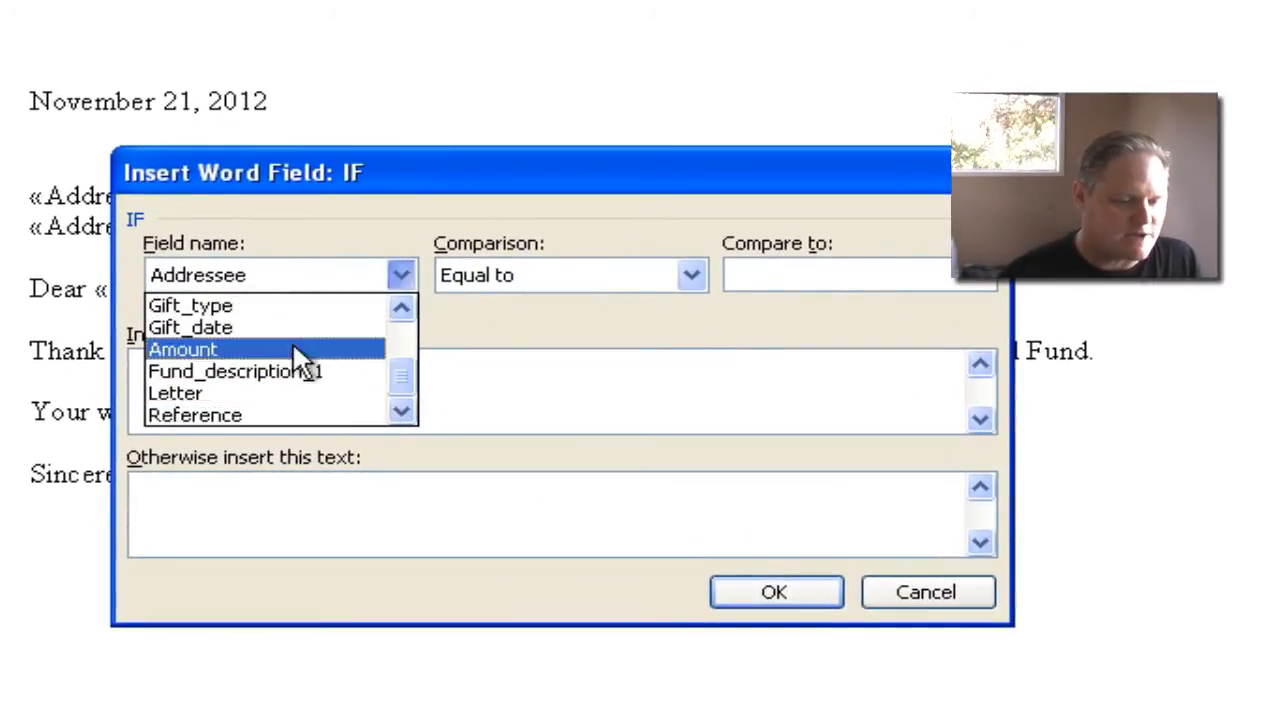
left_click(265, 350)
left_click(648, 282)
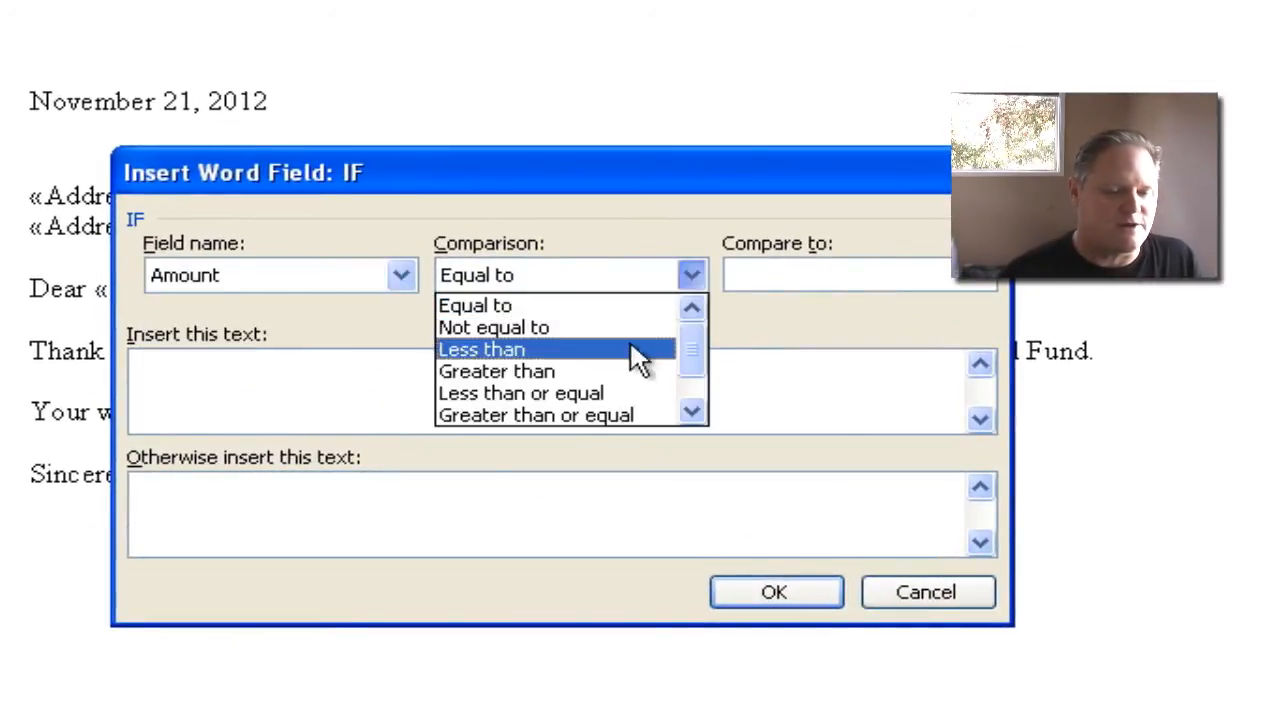
left_click(652, 415)
left_click(791, 274)
type("2")
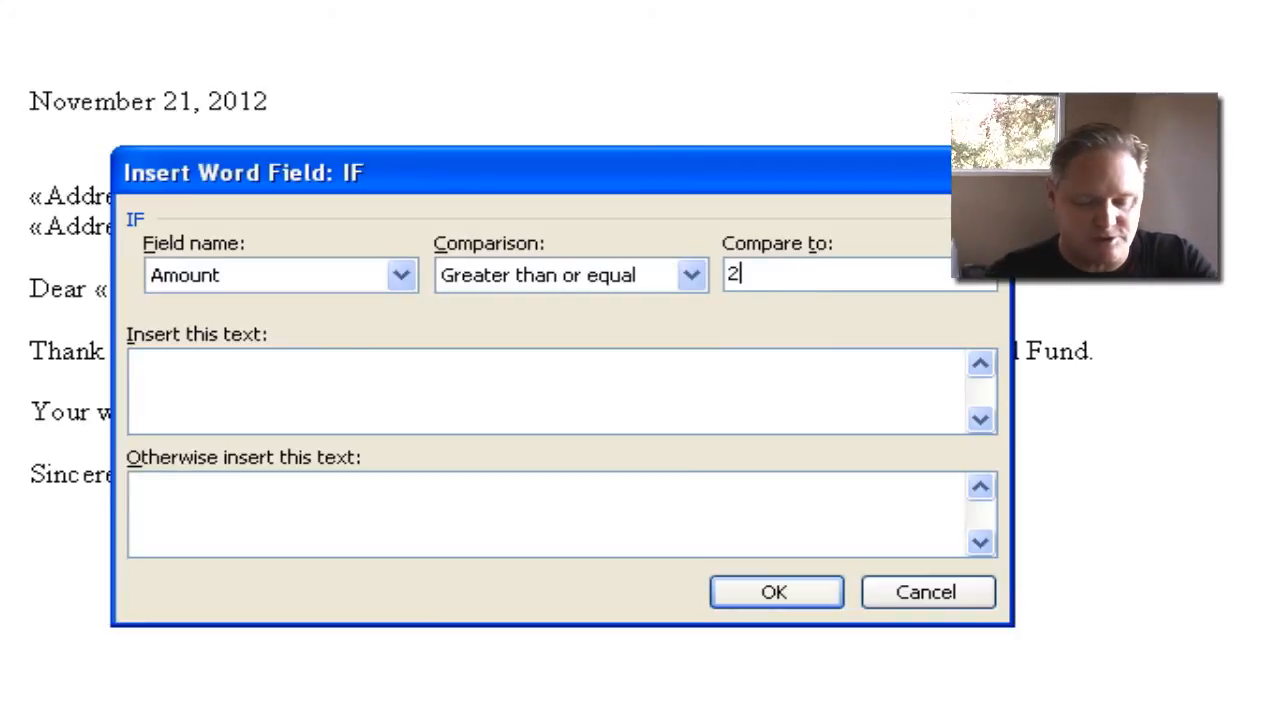
type("00")
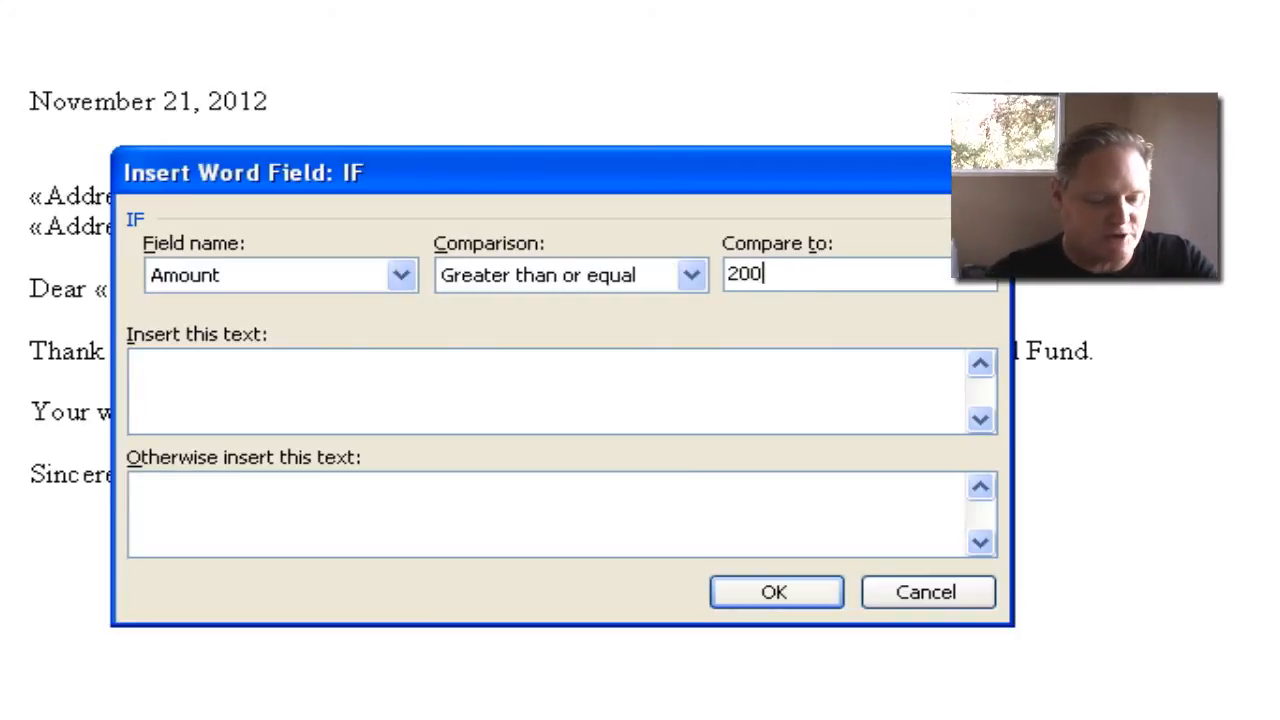
- Enter "Big Boss" and "Executive Director" on two lines as the text inserted when the condition is met
left_click(553, 403)
type("Big ")
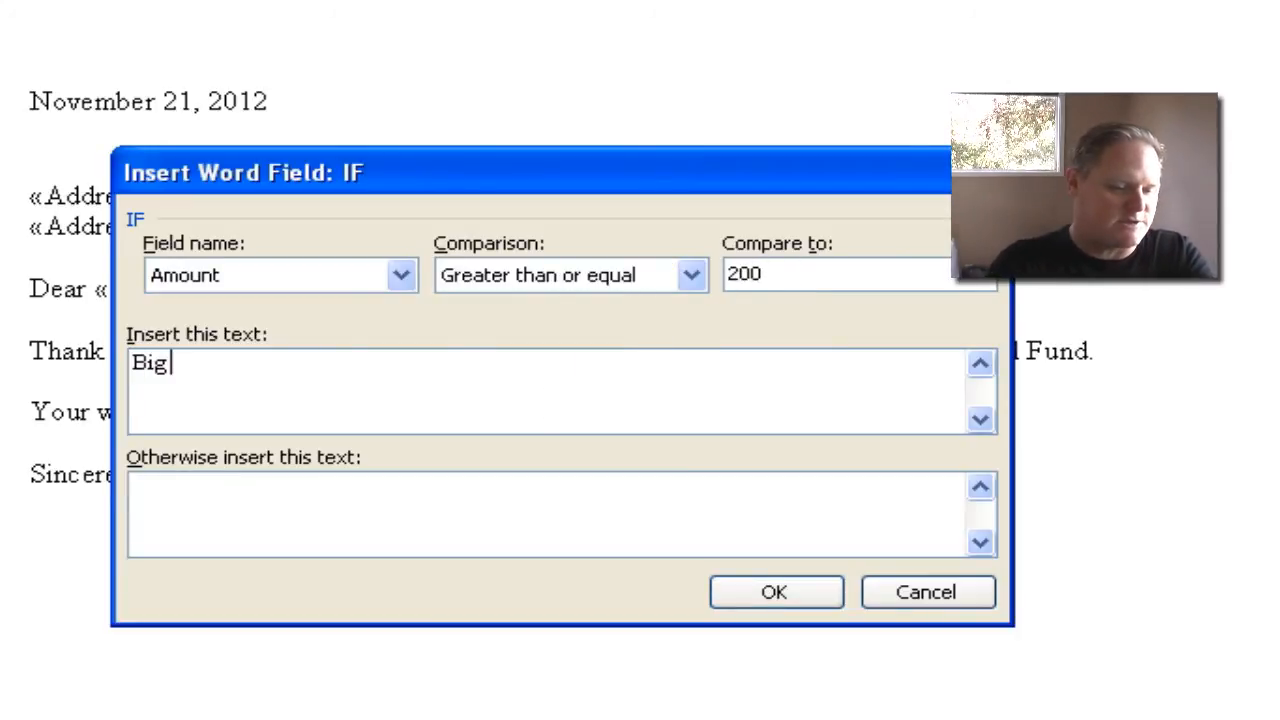
type("Boss ")
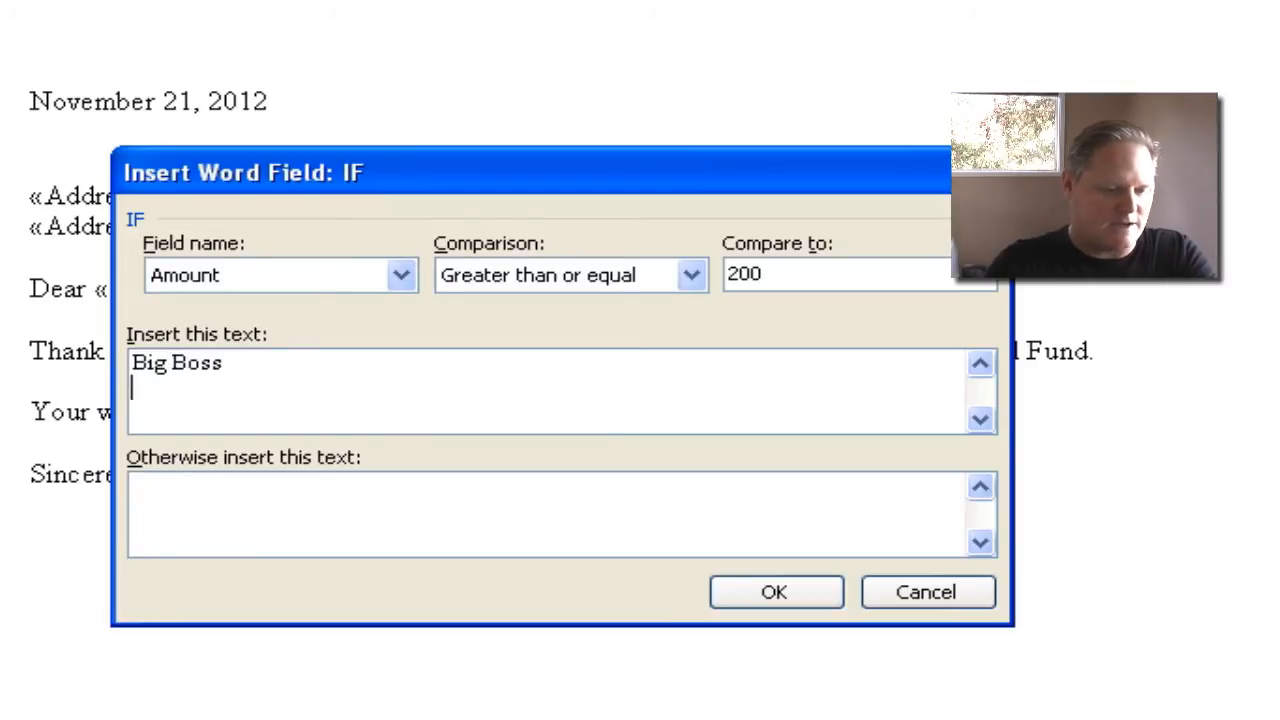
type("Execut")
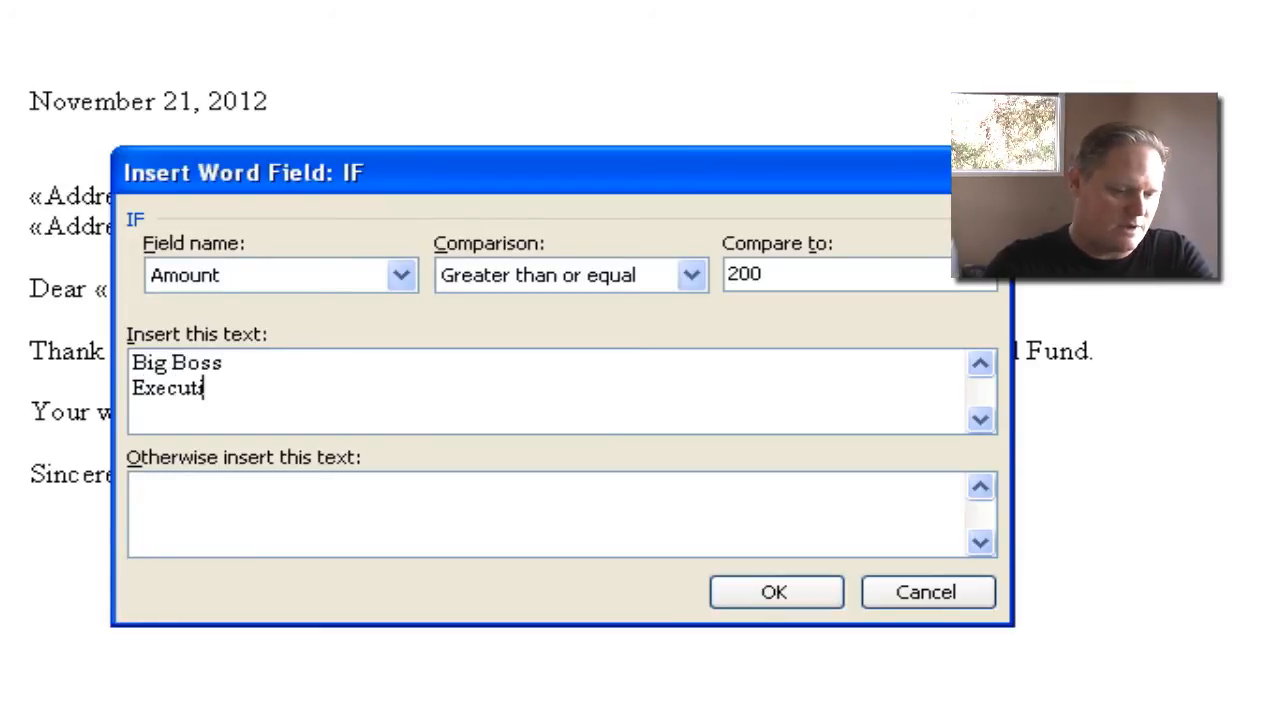
type("ive Director")
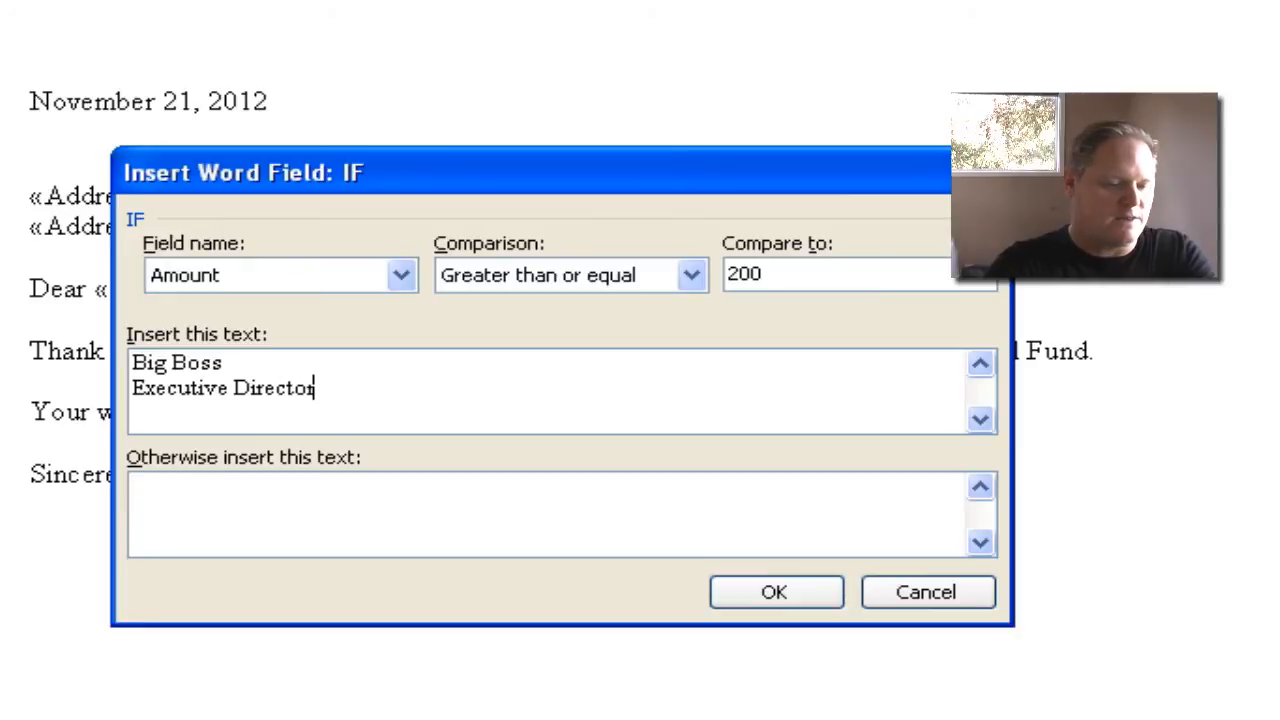
- Enter "Little Boss" and "Development Director" on two lines as the otherwise text, and insert the field
left_click(372, 497)
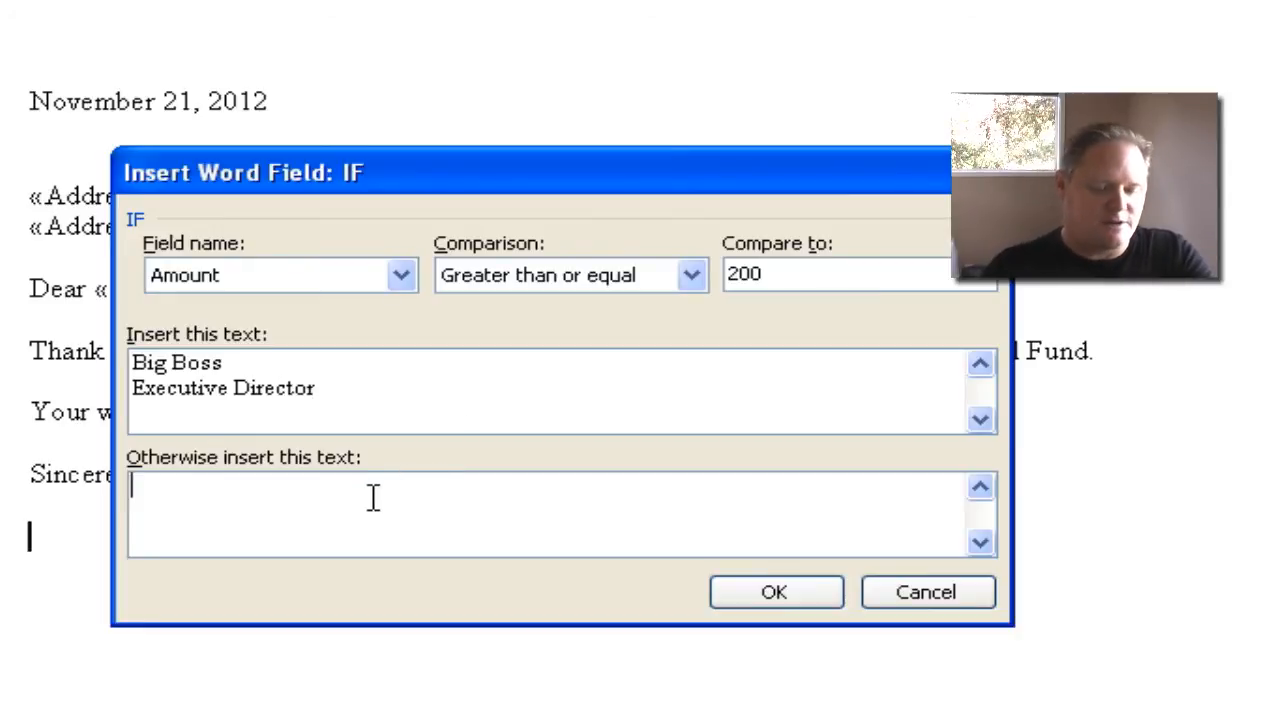
type("Little ")
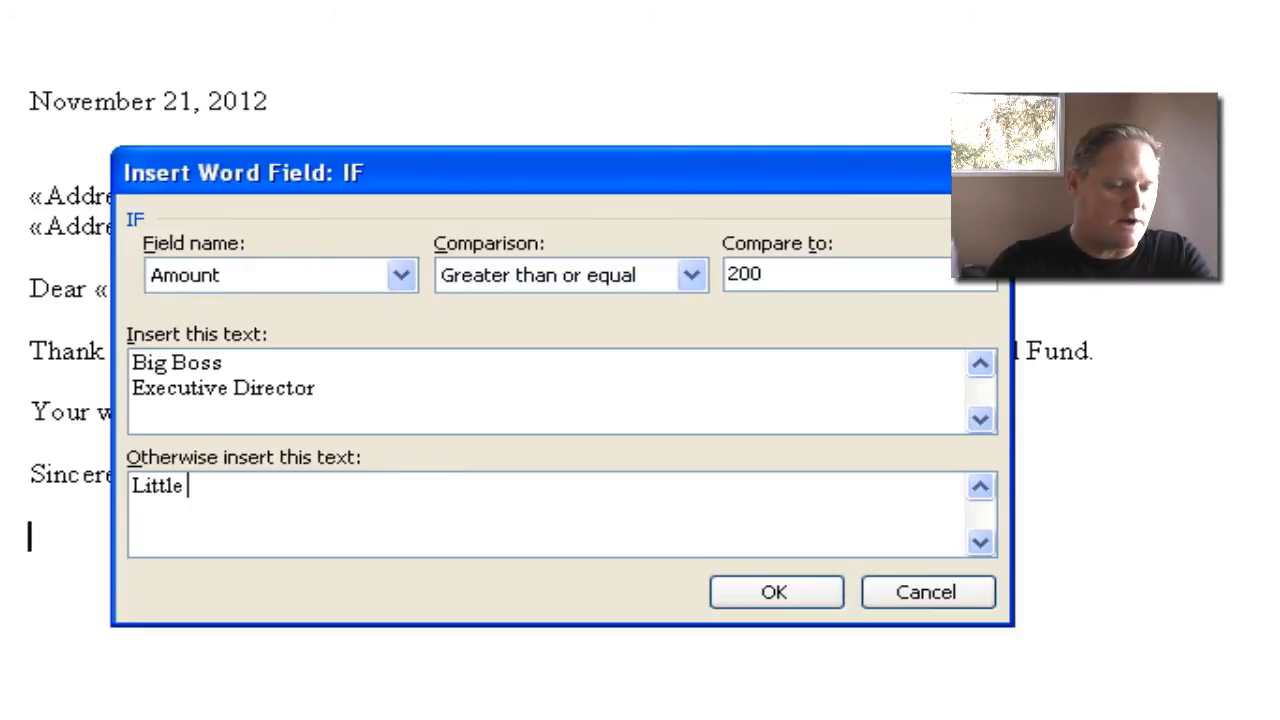
type("Boss ")
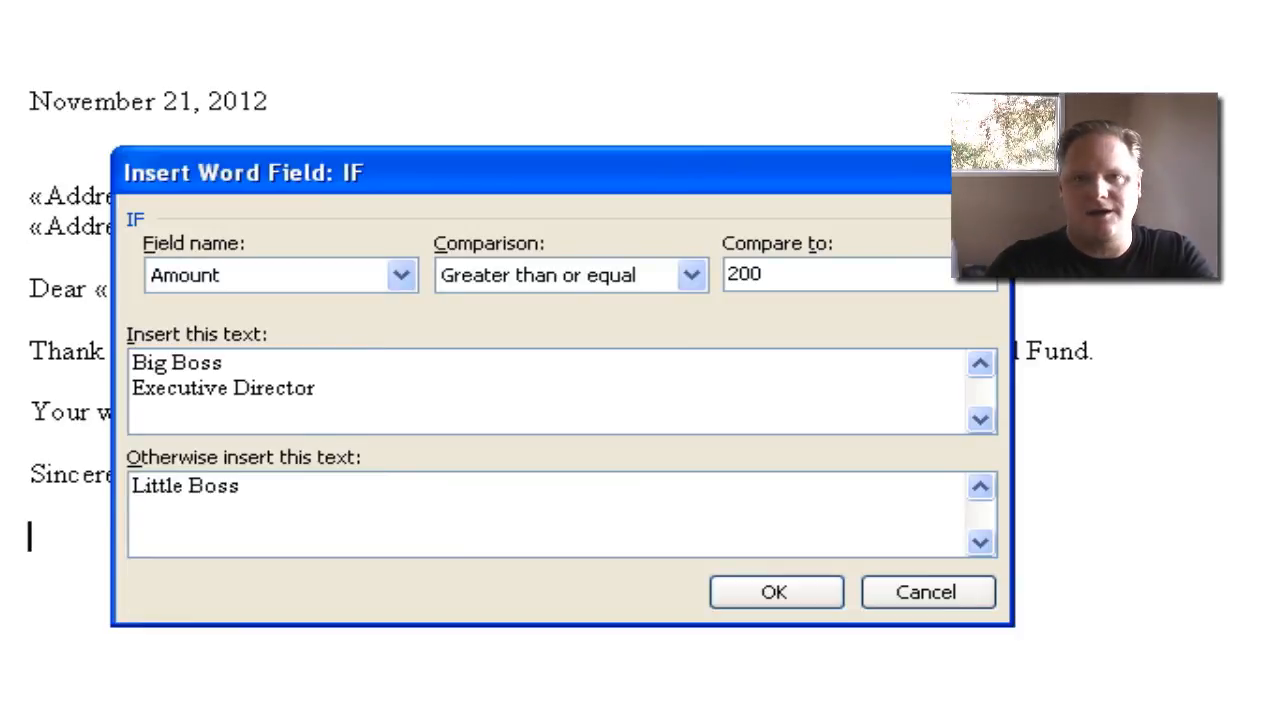
type("Development Director")
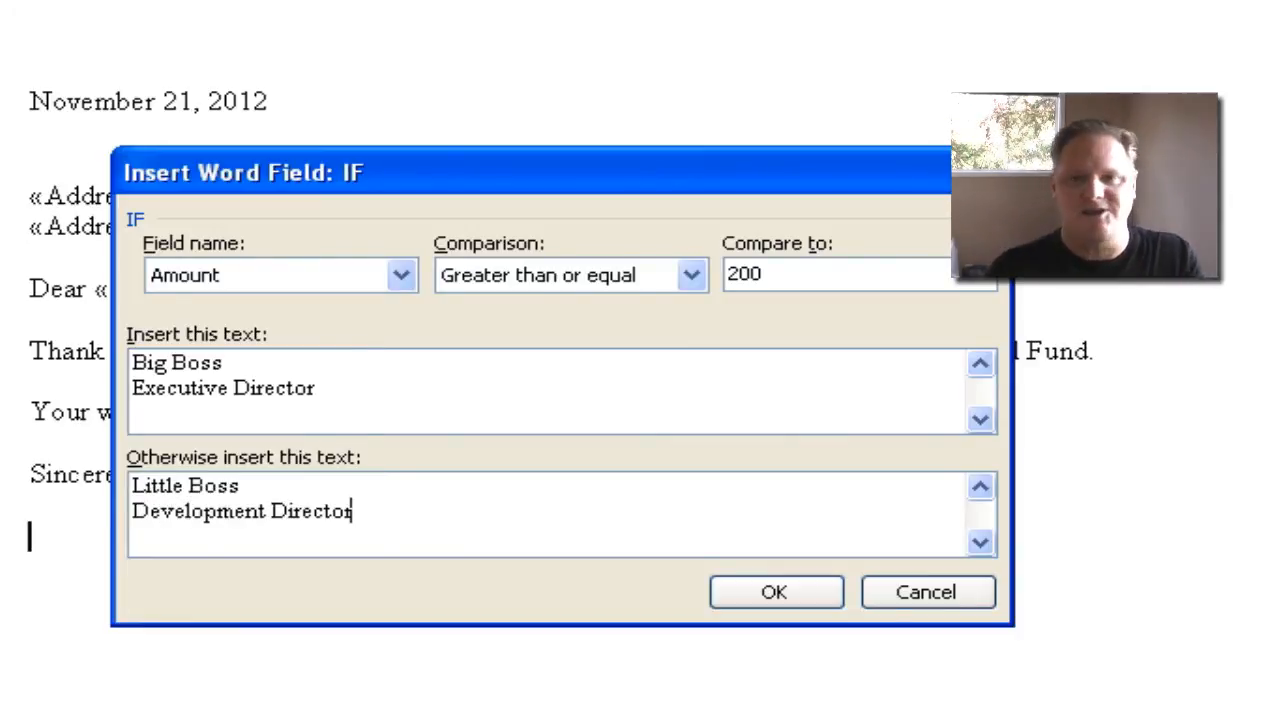
left_click(785, 600)
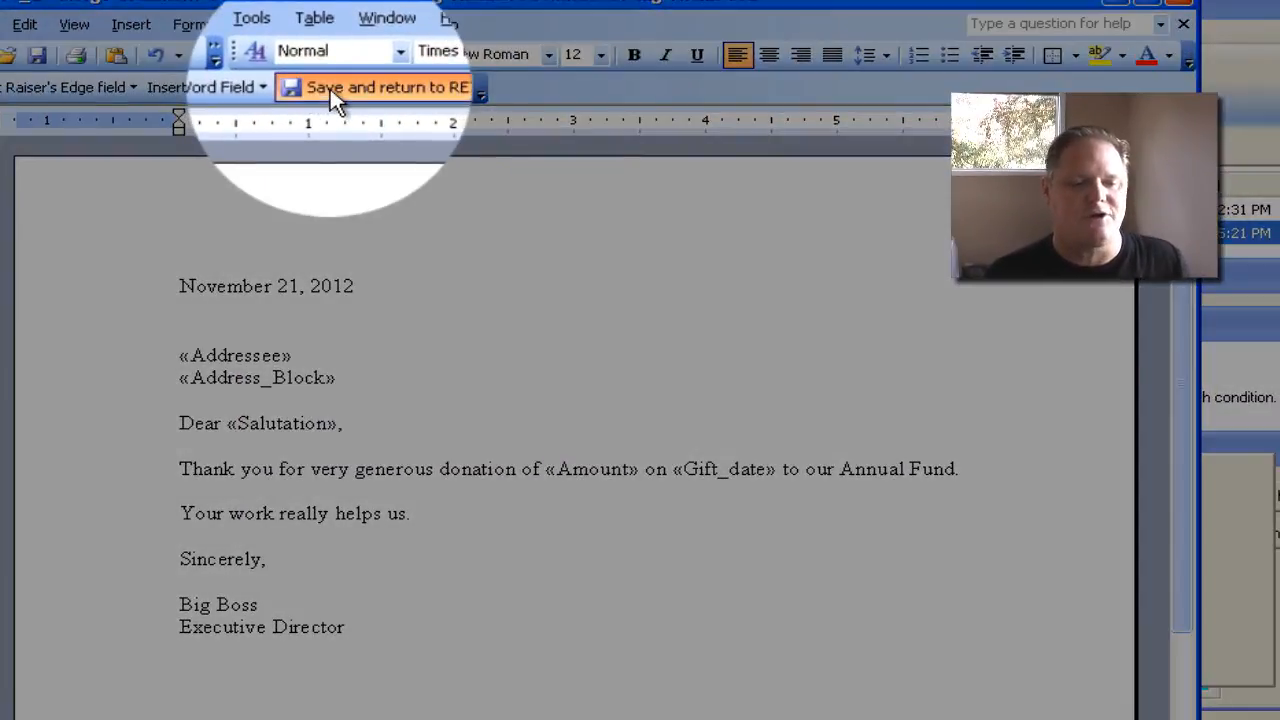
- Save the merge document back to RE7, accept the conditional document, and finish the merge with the suggested document name and My Documents folder
left_click(292, 82)
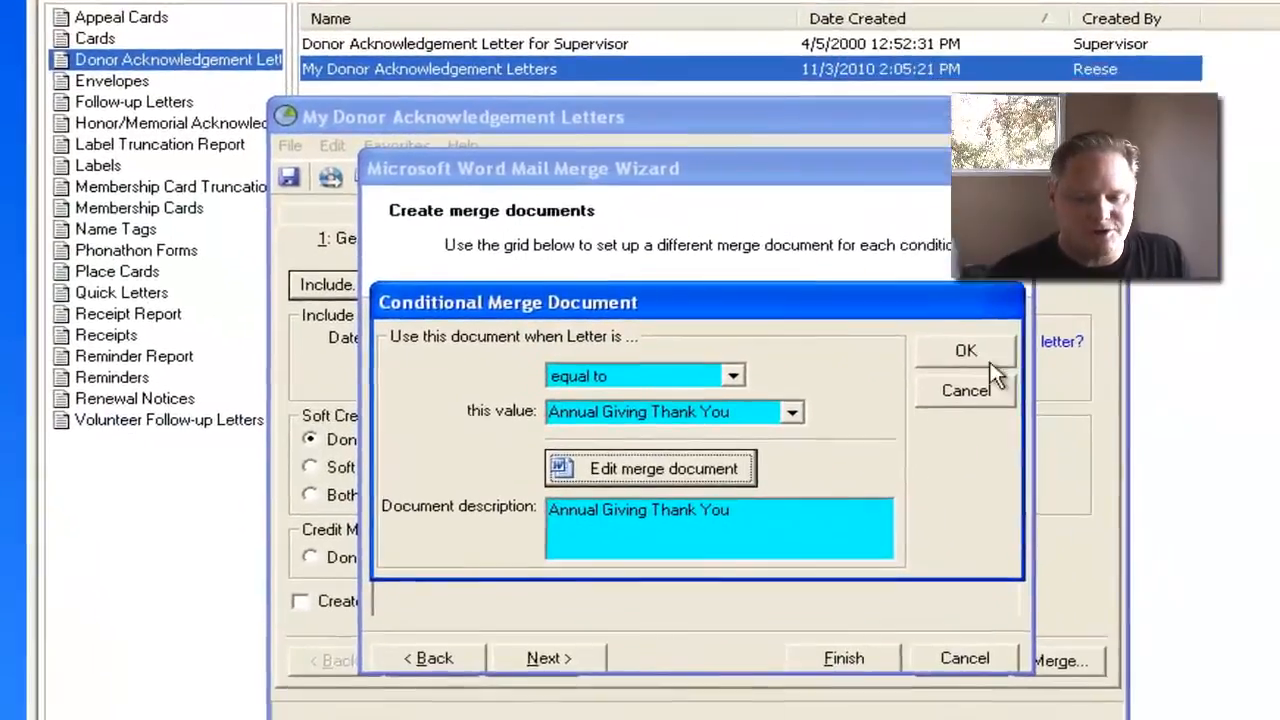
left_click(1238, 478)
left_click(712, 603)
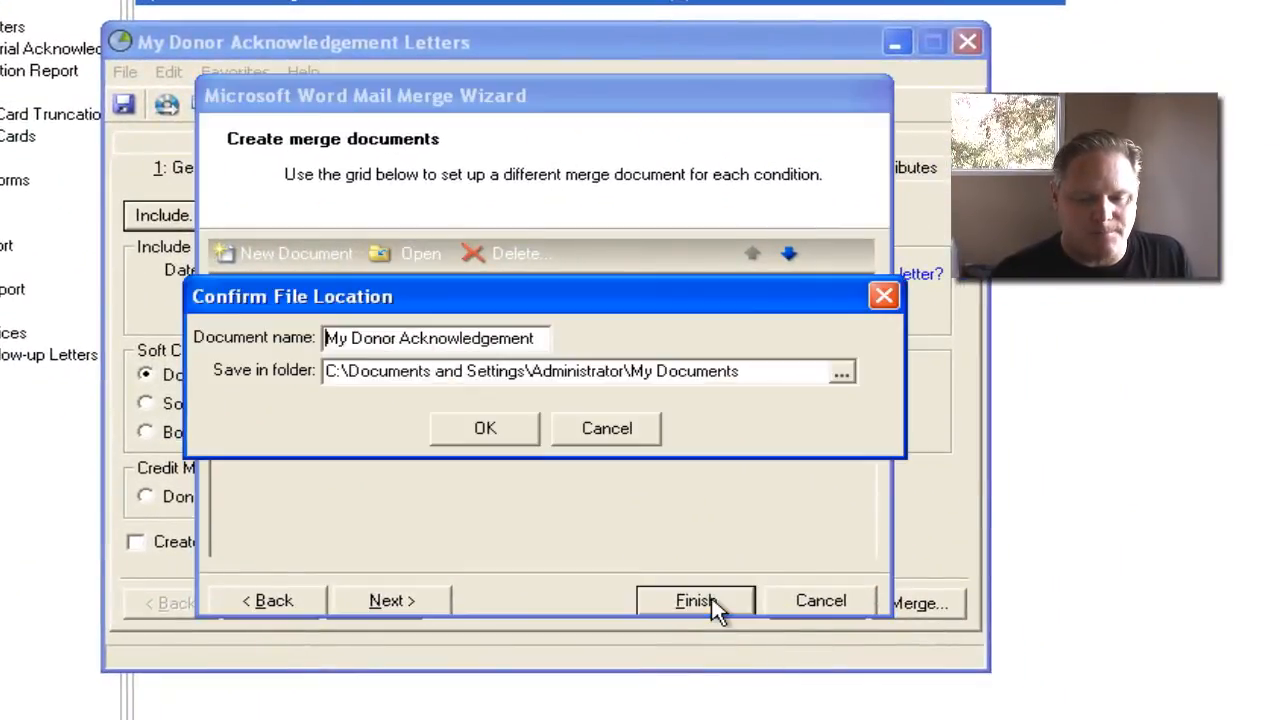
left_click(506, 432)
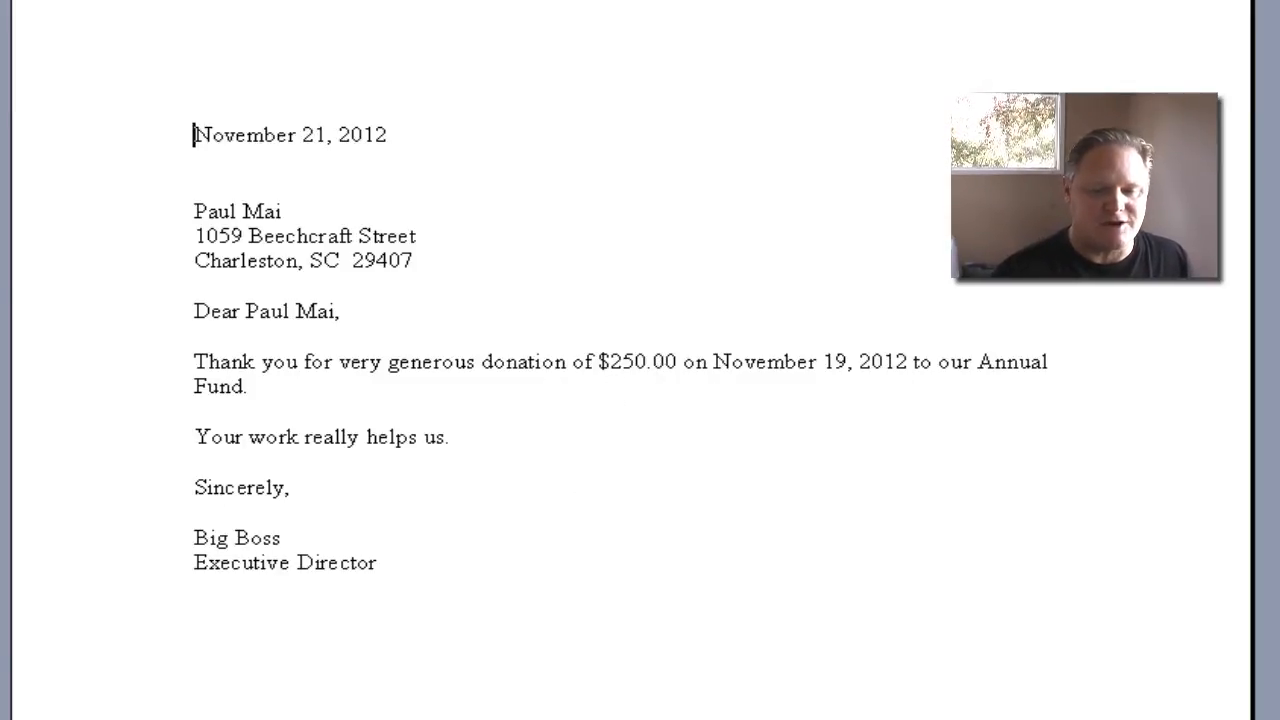
scroll(640, 360, "down", 15)
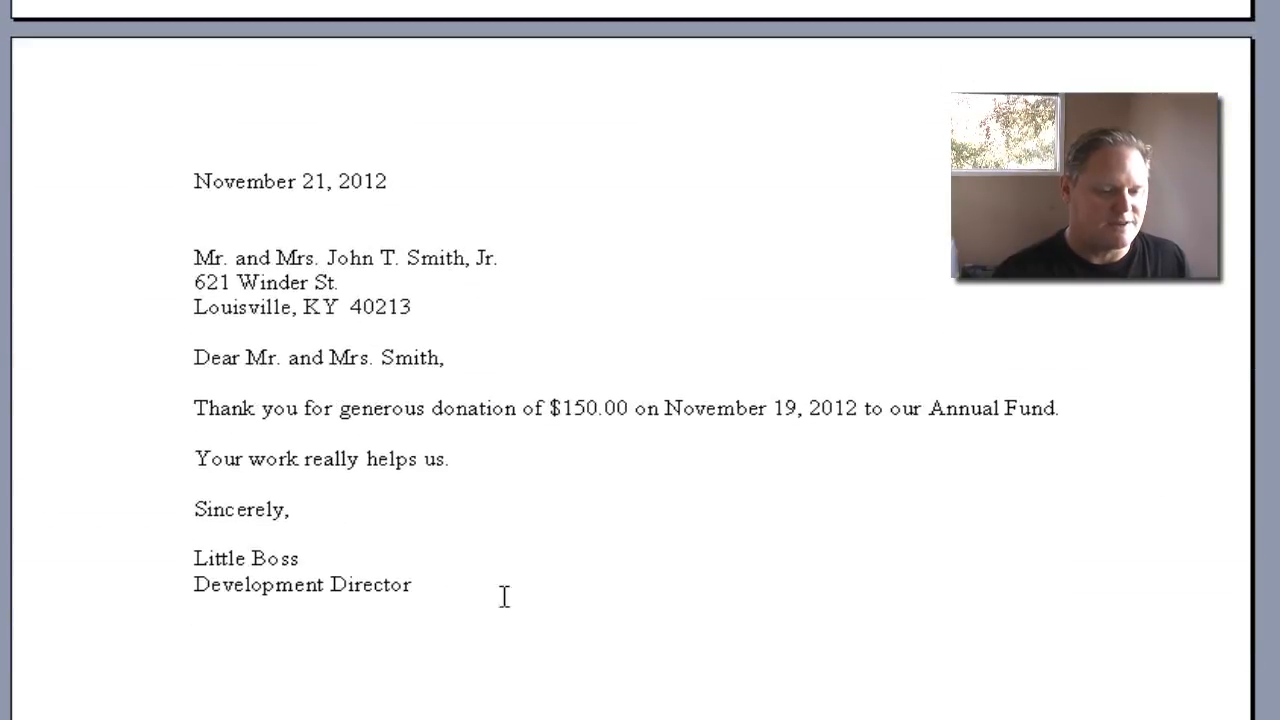